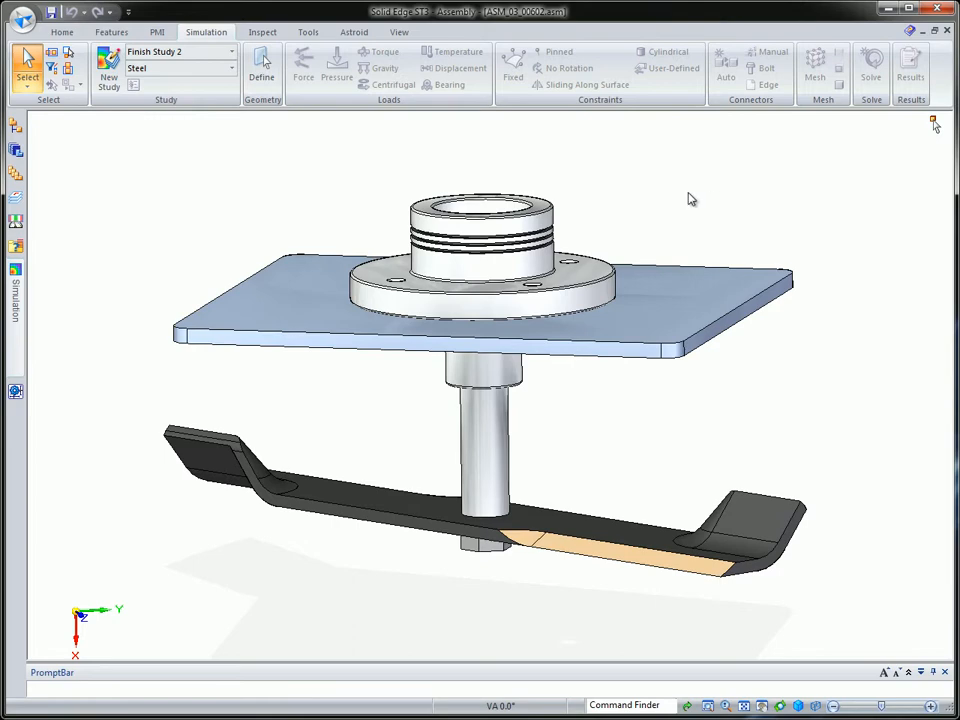
Open PAR_03_00617 for in-place editing with the surrounding parts hidden and activate its simplified model environment
right_click(533, 222)
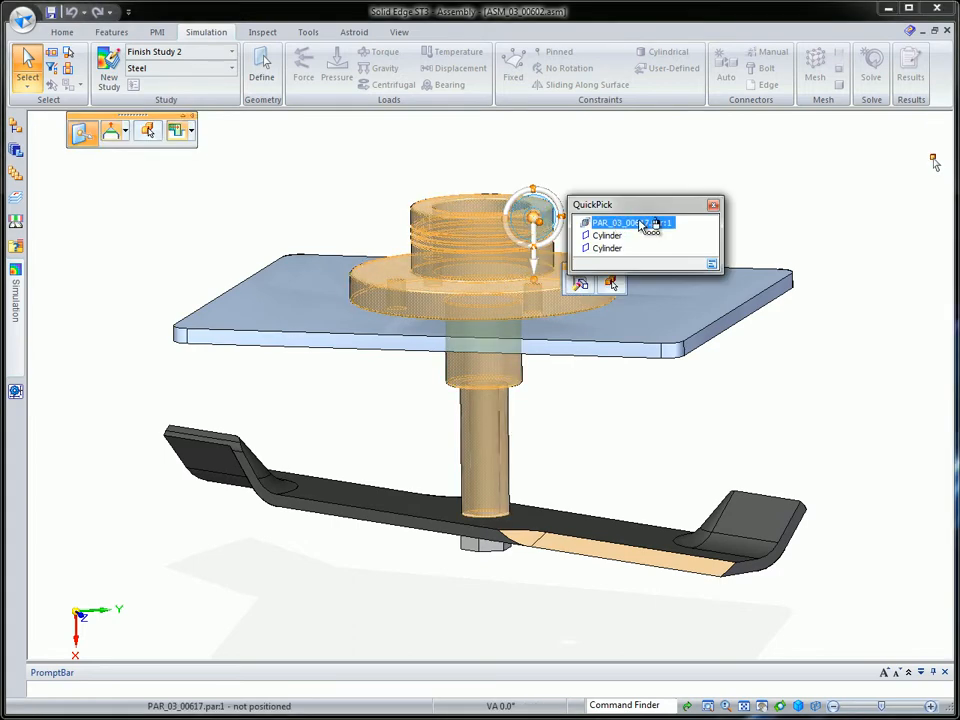
click(645, 221)
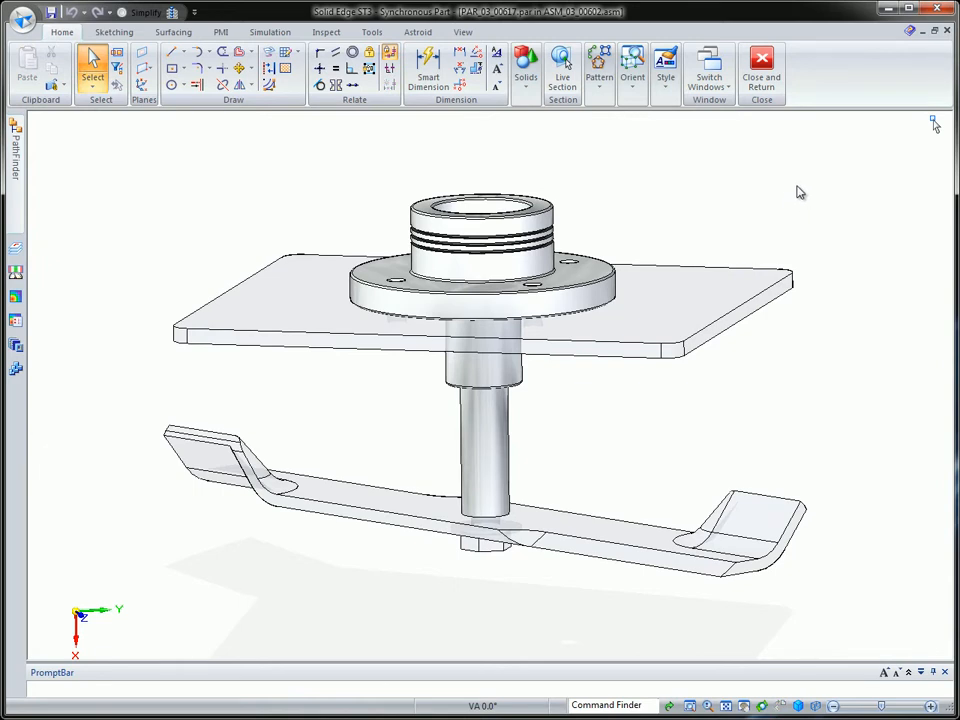
click(172, 13)
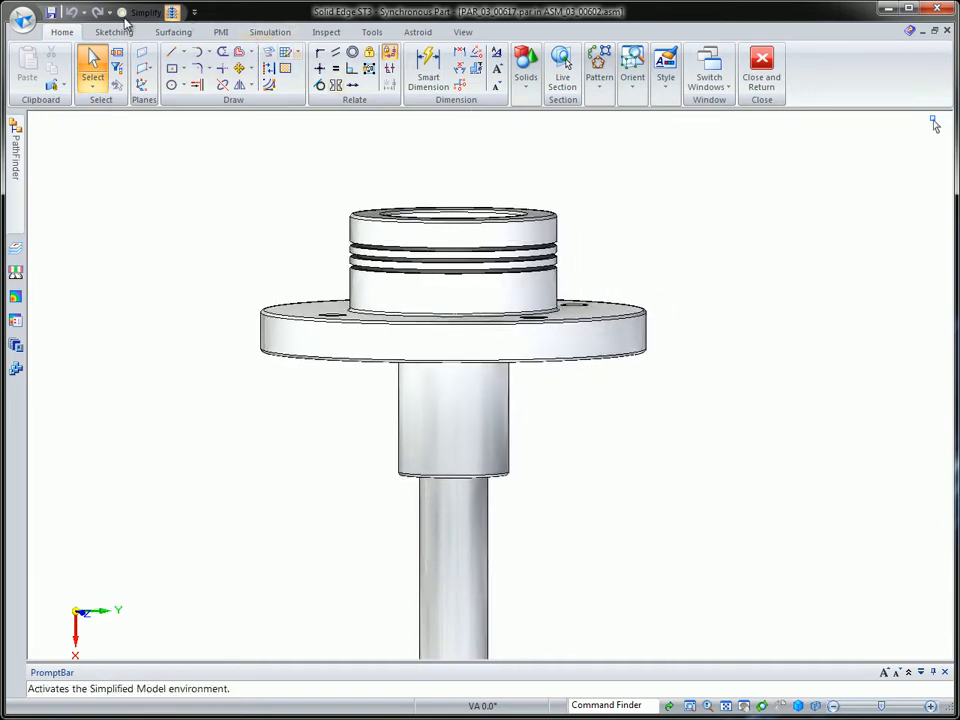
click(122, 14)
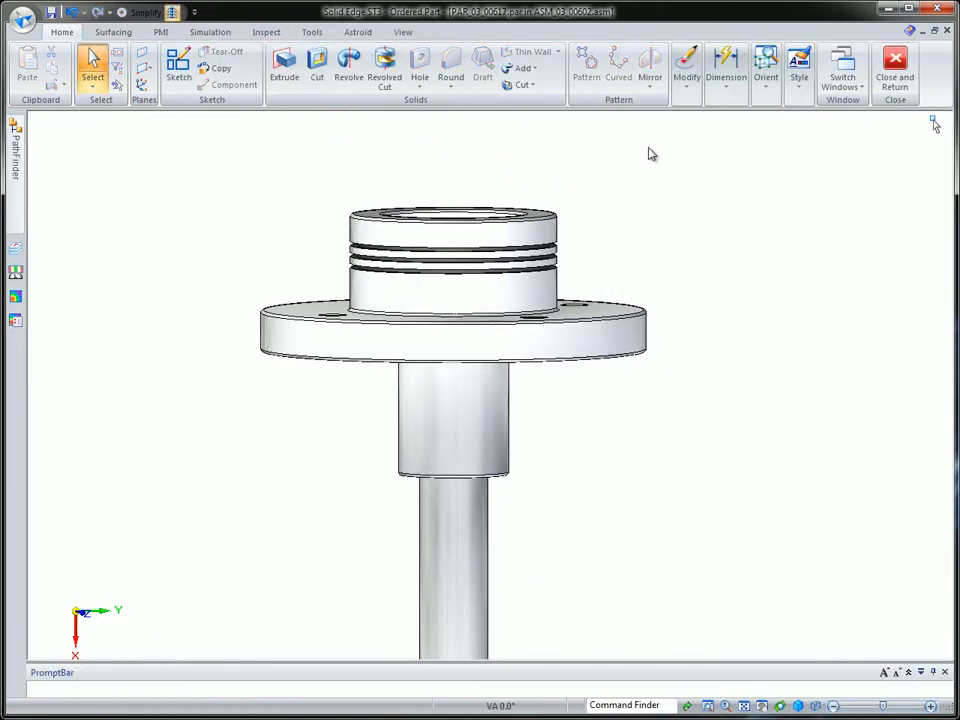
Remove the ring grooves around the upper cylindrical hub with Delete Faces
click(689, 88)
click(752, 140)
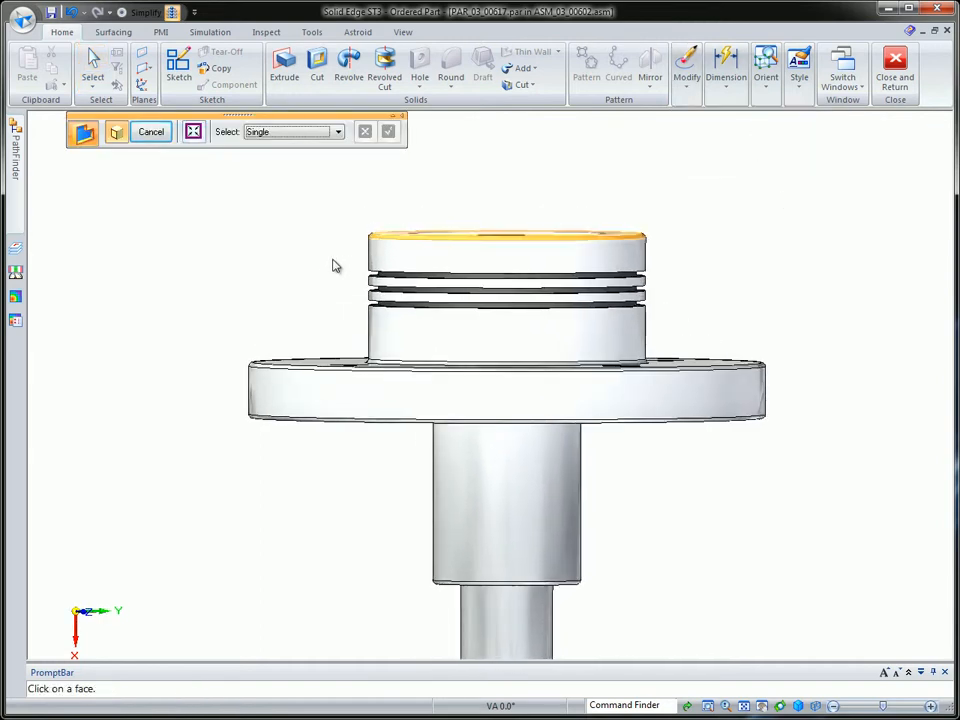
drag(325, 262, 705, 321)
key(Return)
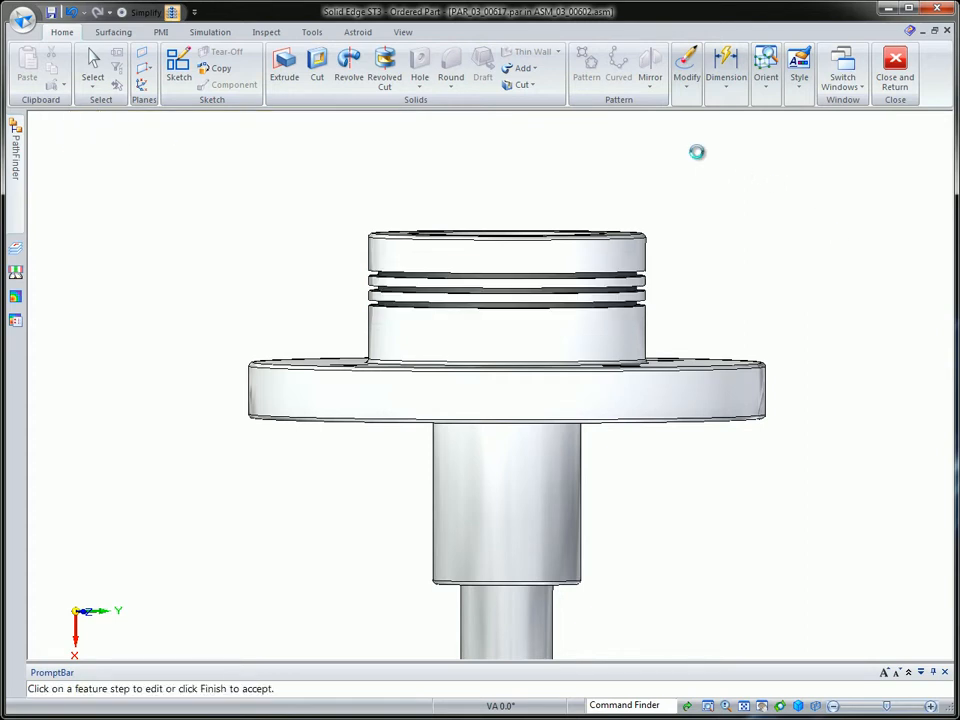
click(158, 133)
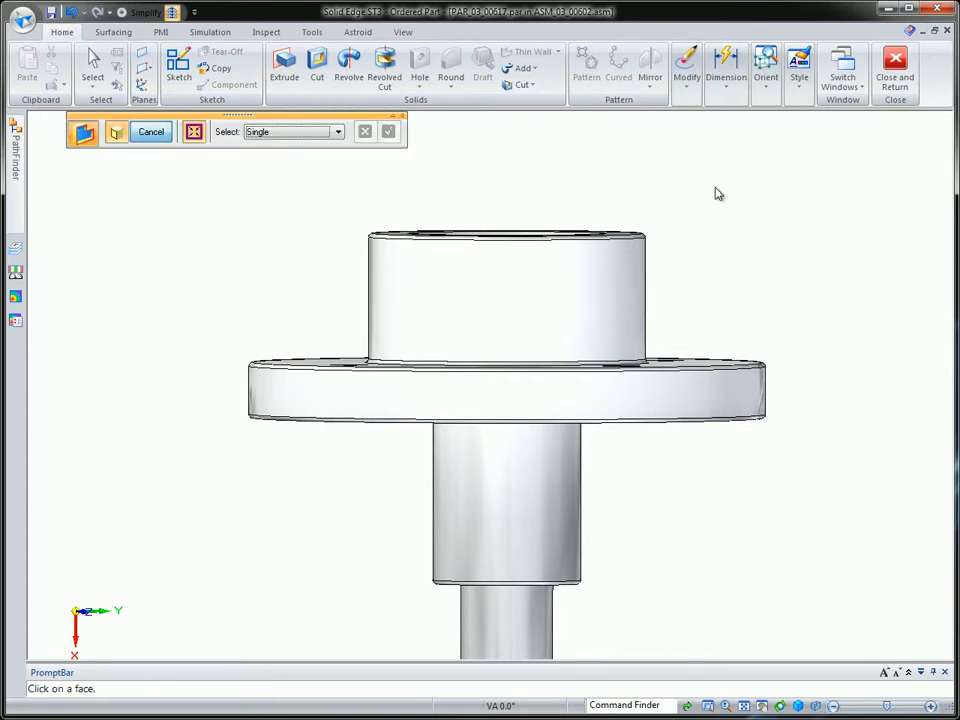
Delete all the rounds on the hub, flange and upper shaft shoulder in one Delete Rounds feature
scroll(756, 210, down, 3)
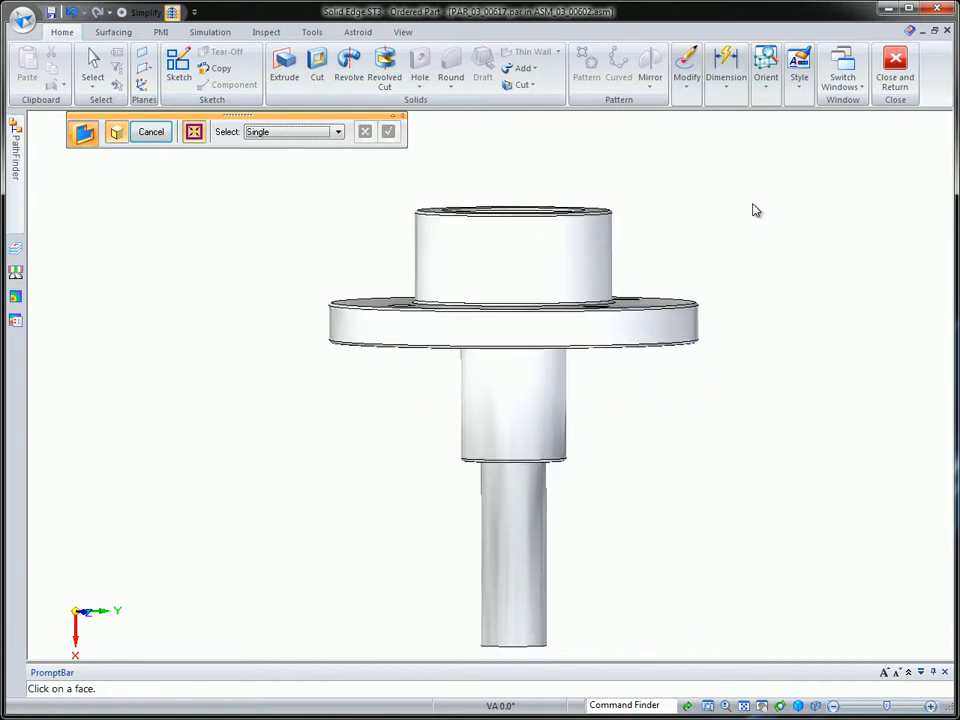
click(687, 80)
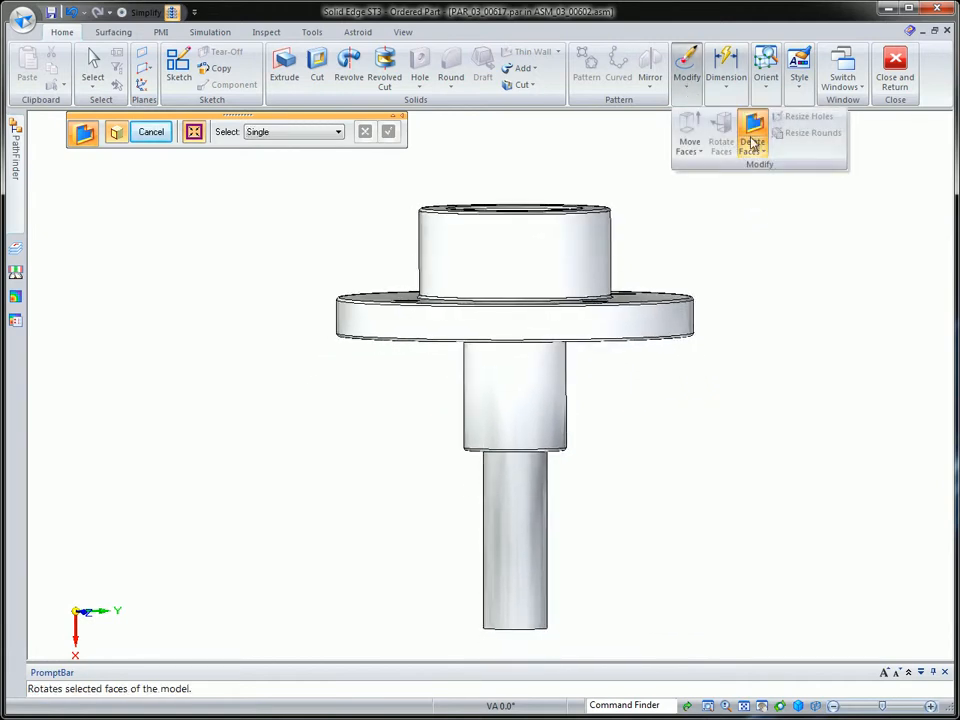
click(753, 140)
click(778, 218)
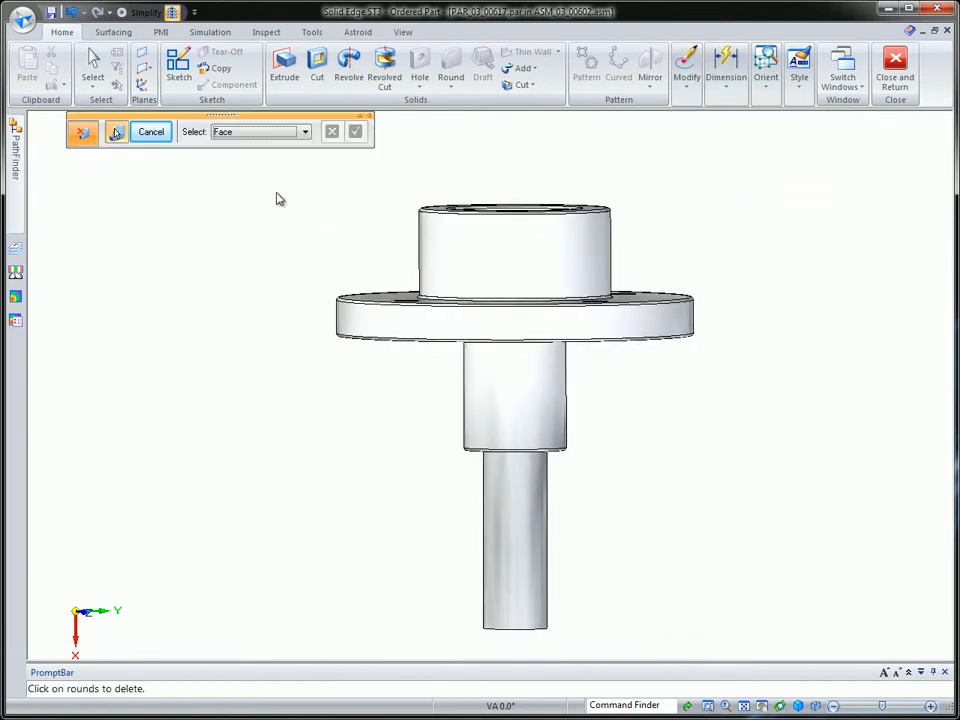
drag(262, 194, 760, 465)
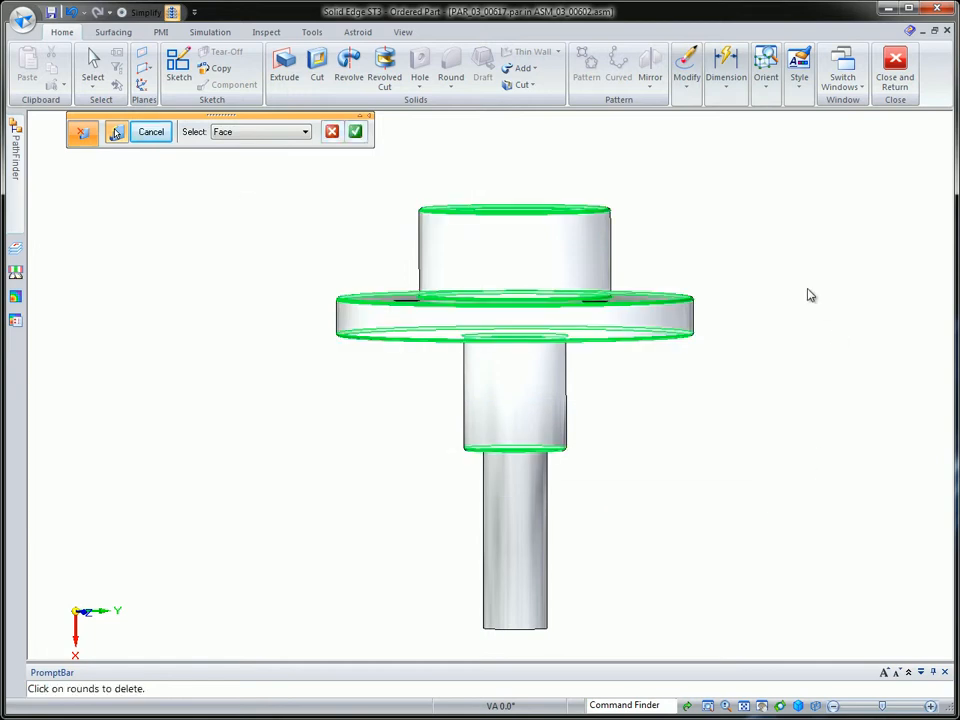
right_click(752, 226)
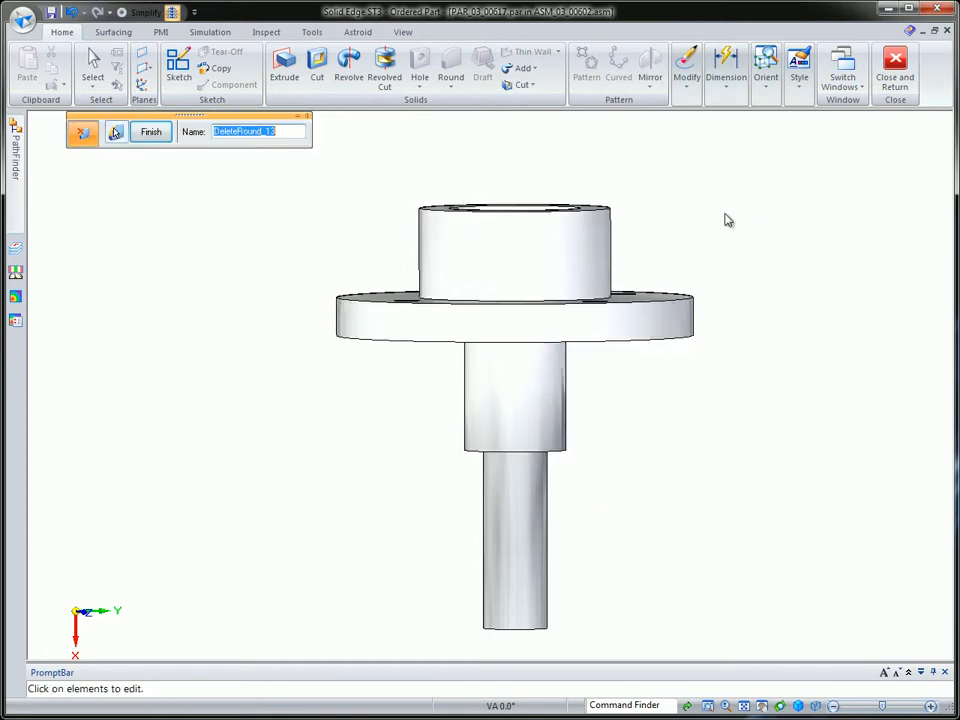
click(150, 132)
click(97, 62)
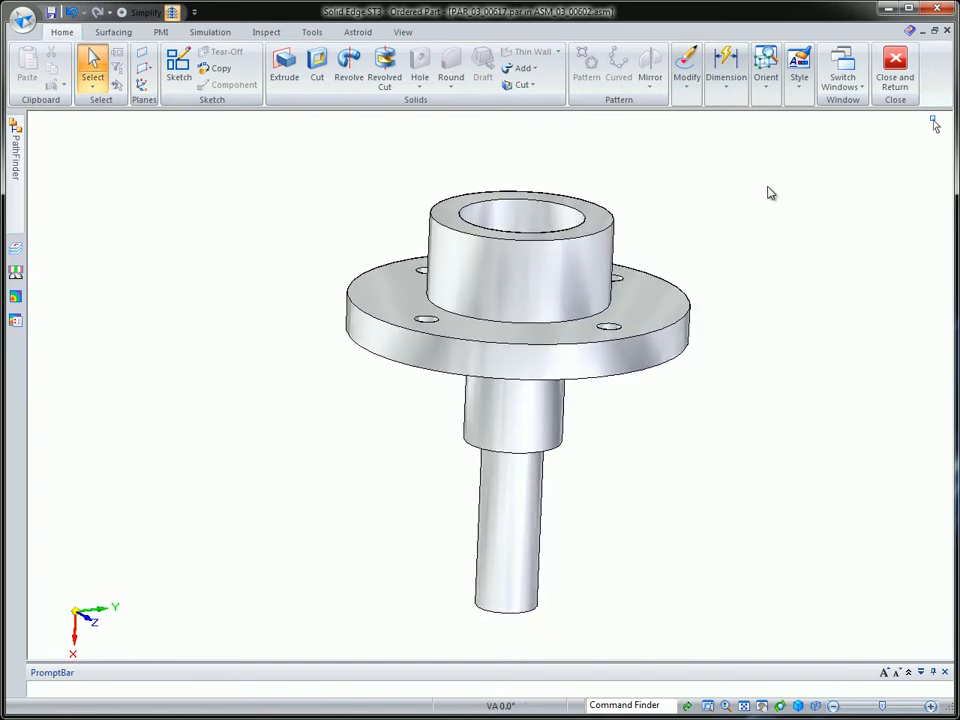
Show the surrounding parts, return to the assembly and set PAR_03_00617 to use its simplified part
click(173, 13)
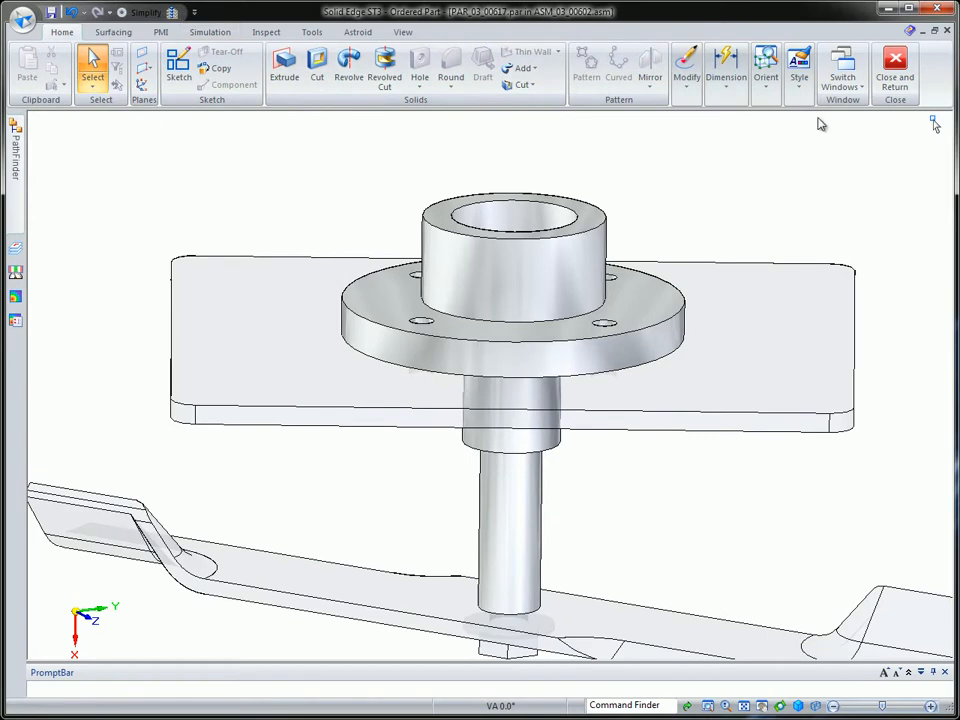
click(895, 78)
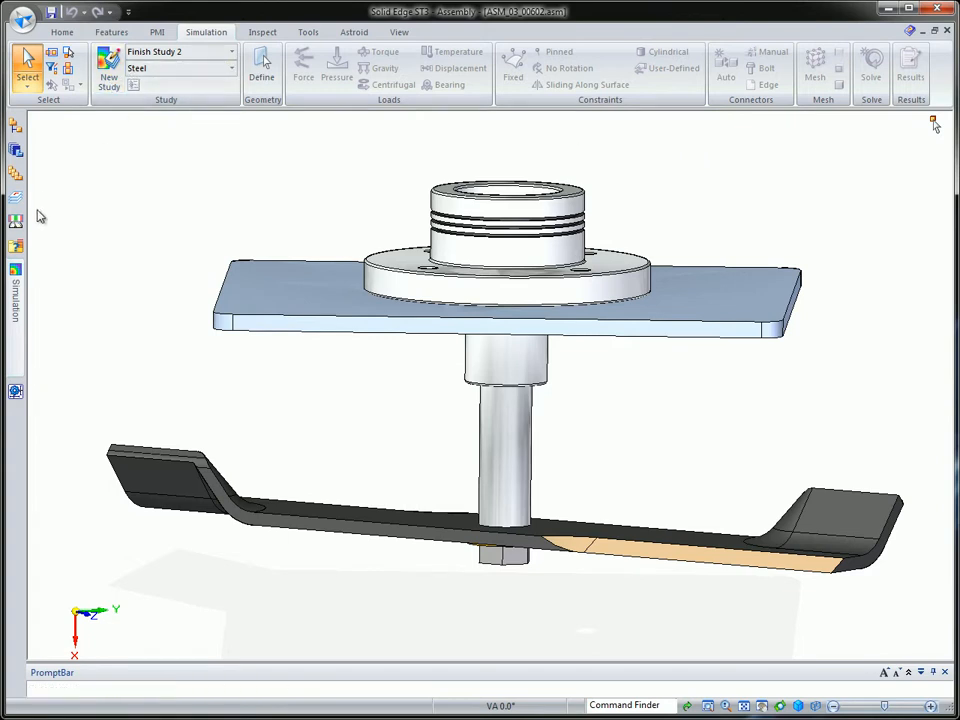
click(15, 127)
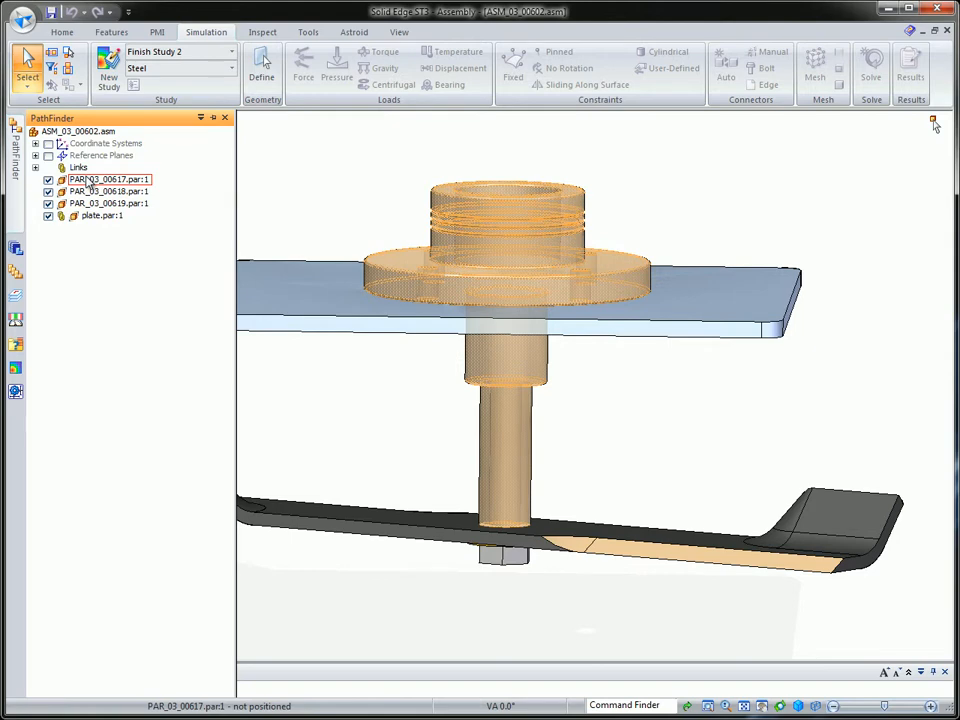
right_click(88, 181)
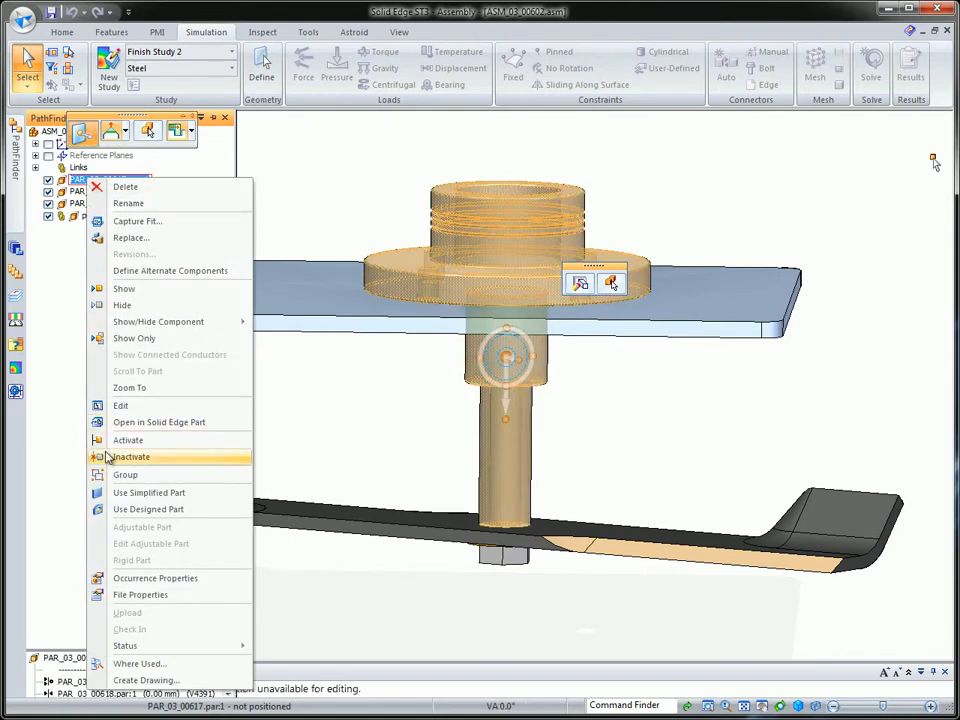
click(137, 496)
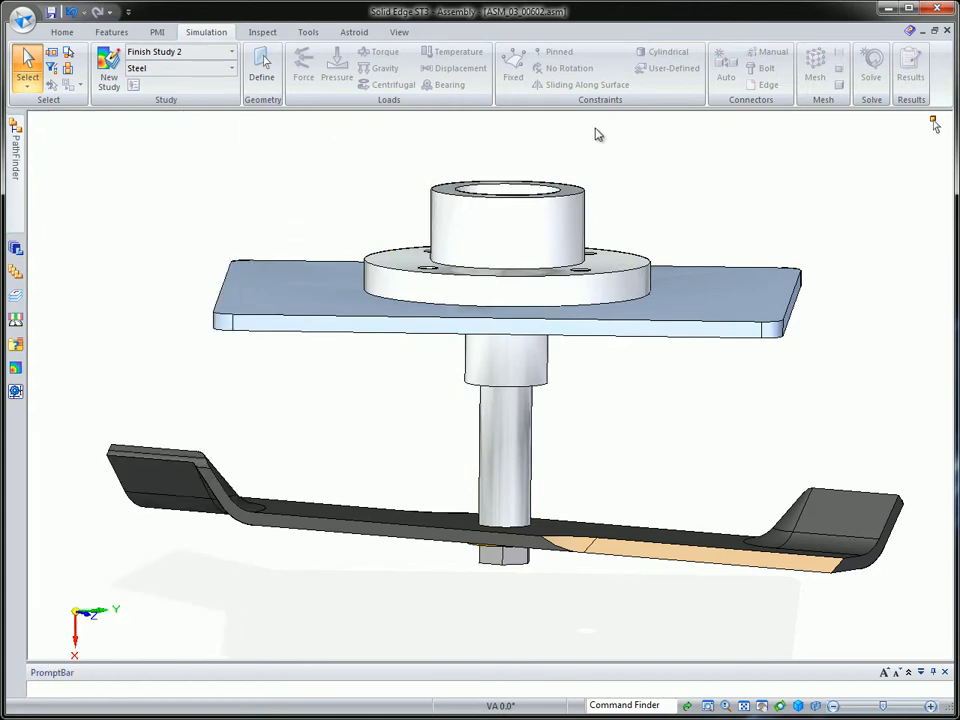
Create a new Linear Static study with a Tetrahedral mesh
middle_drag(694, 190, 602, 184)
middle_drag(694, 144, 699, 143)
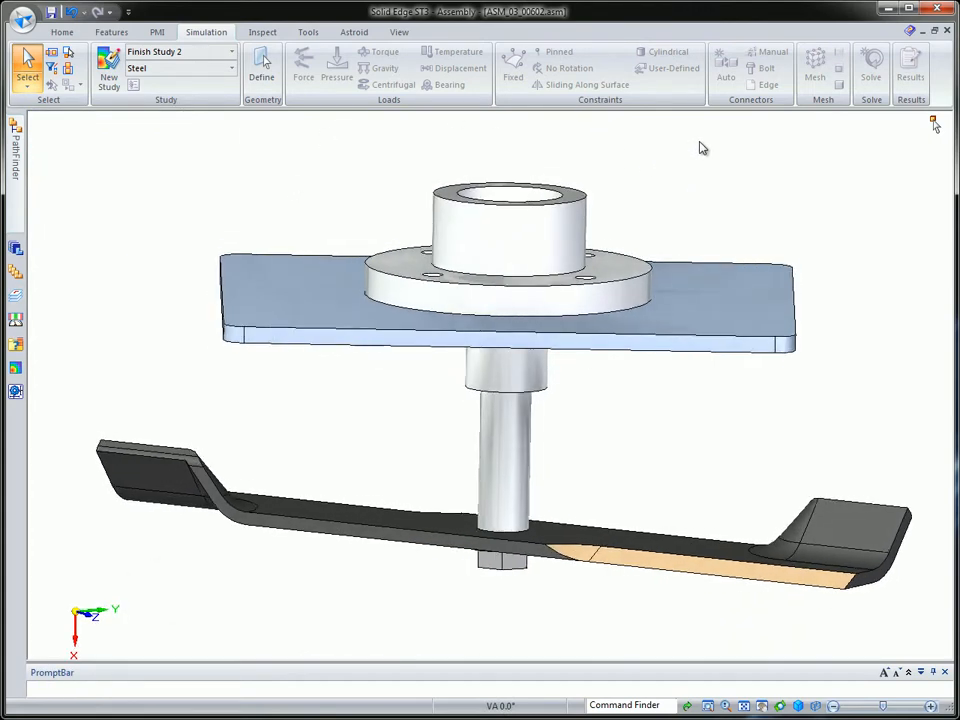
click(108, 70)
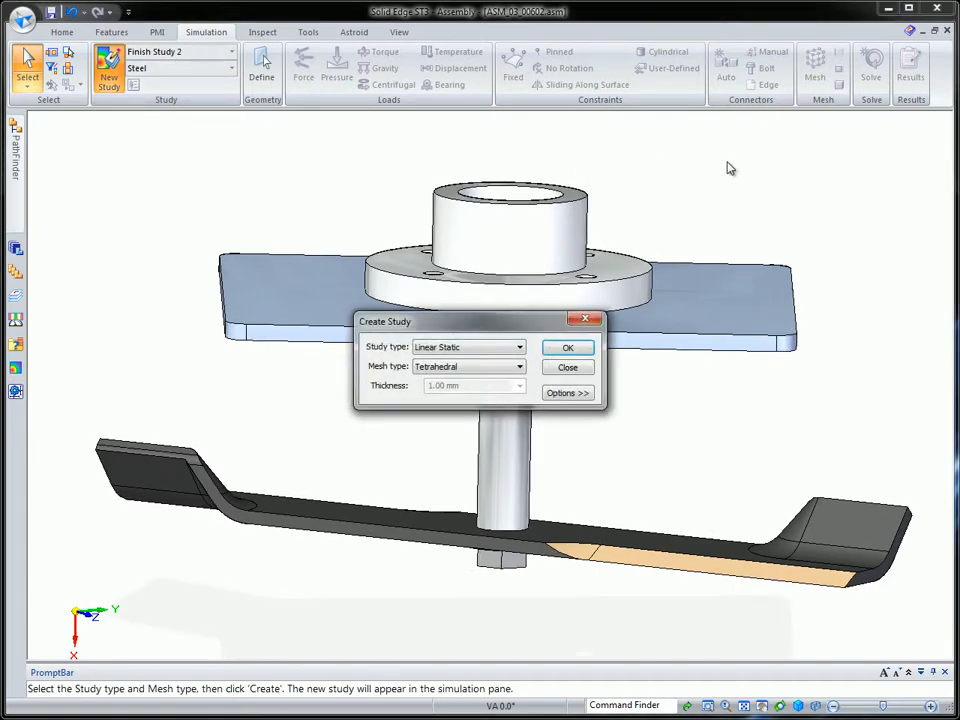
click(568, 349)
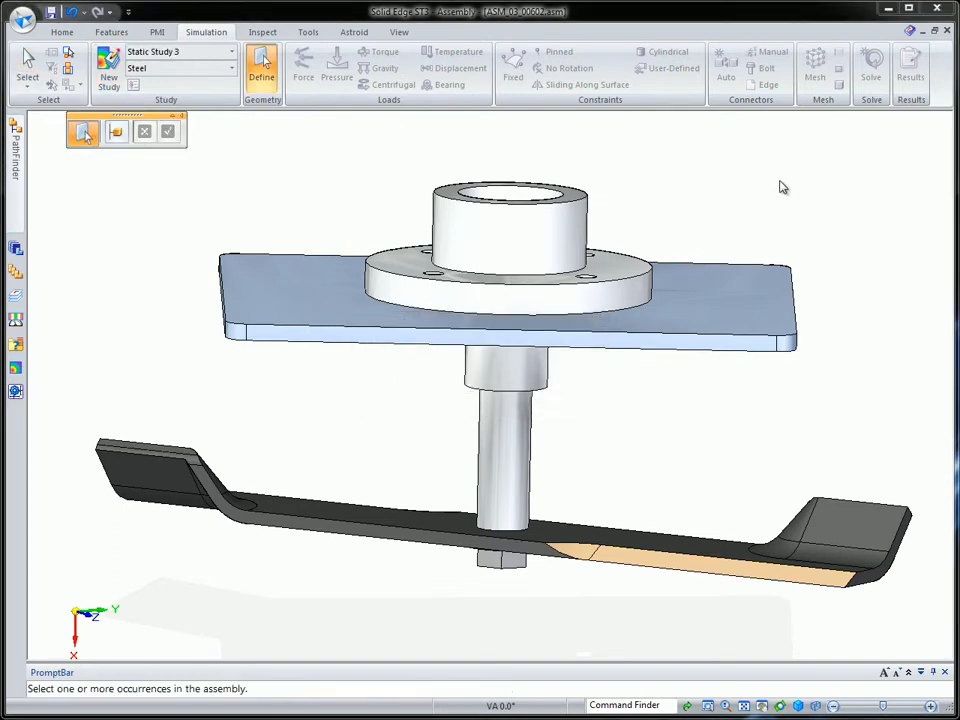
Define the parts of the assembly as the study geometry
scroll(210, 199, down, 3)
middle_drag(210, 199, 165, 241)
drag(644, 496, 873, 624)
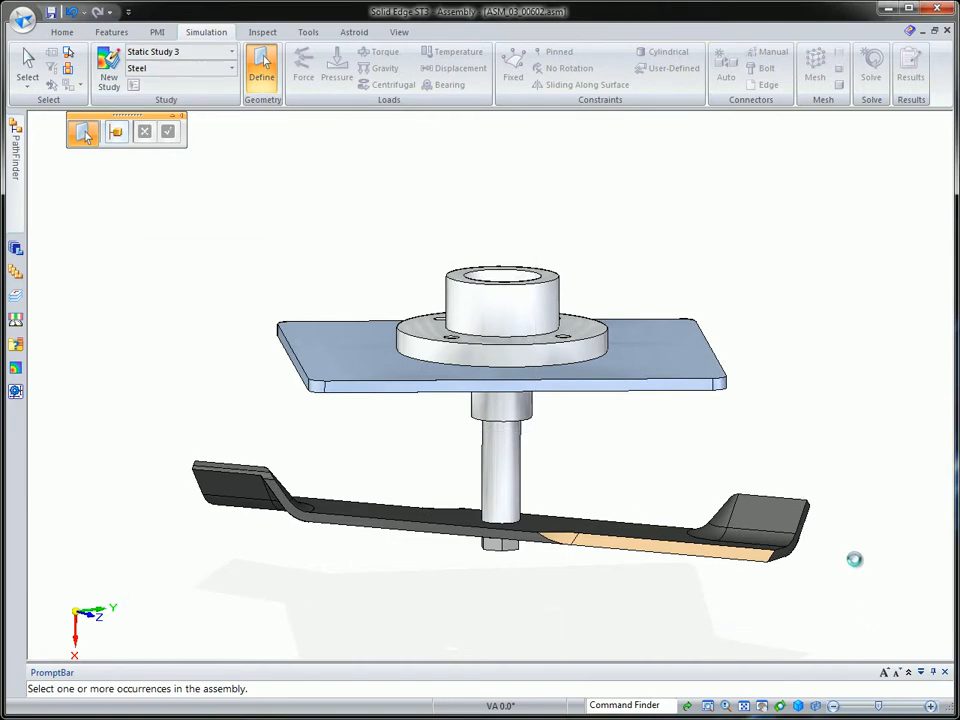
right_click(697, 178)
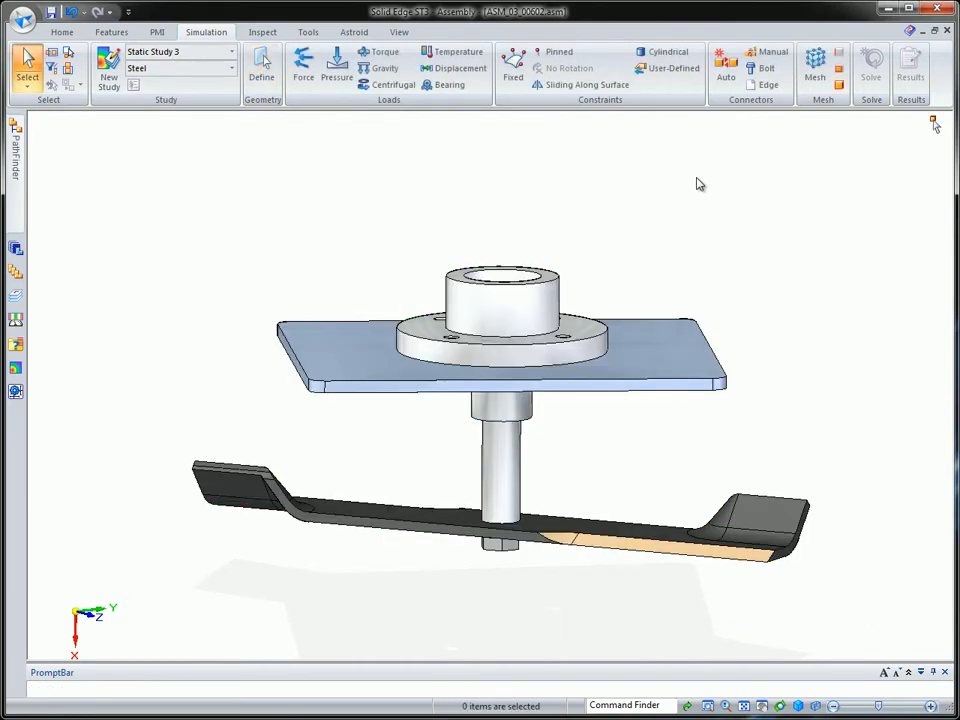
Apply a 100 N force to the blade's bevelled cutting face, directed horizontally outward from the cutting edge
scroll(698, 179, up, 3)
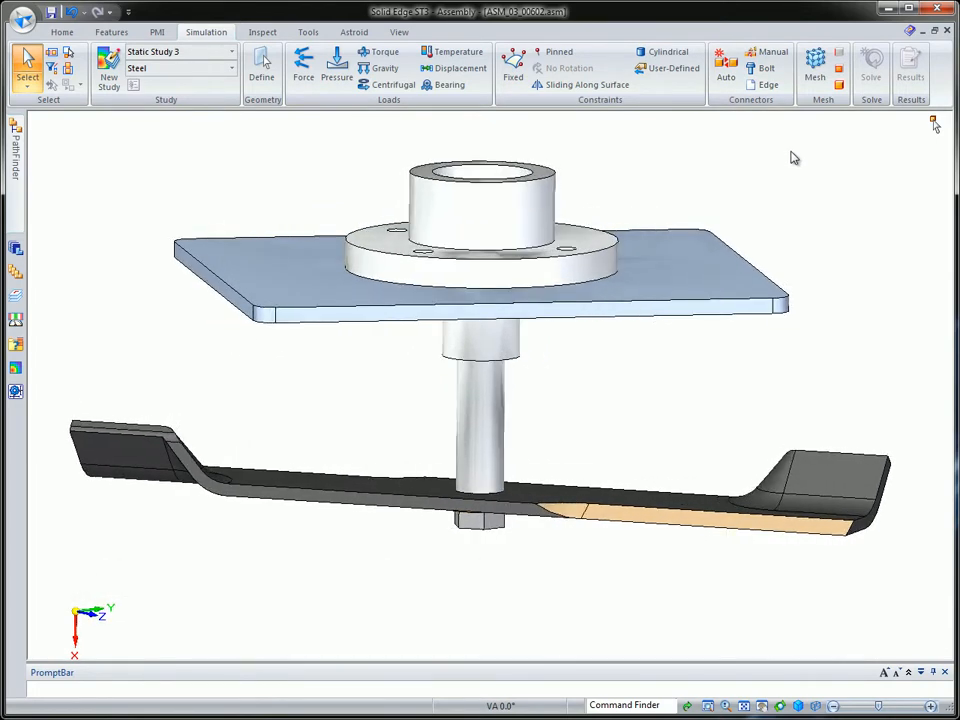
click(303, 68)
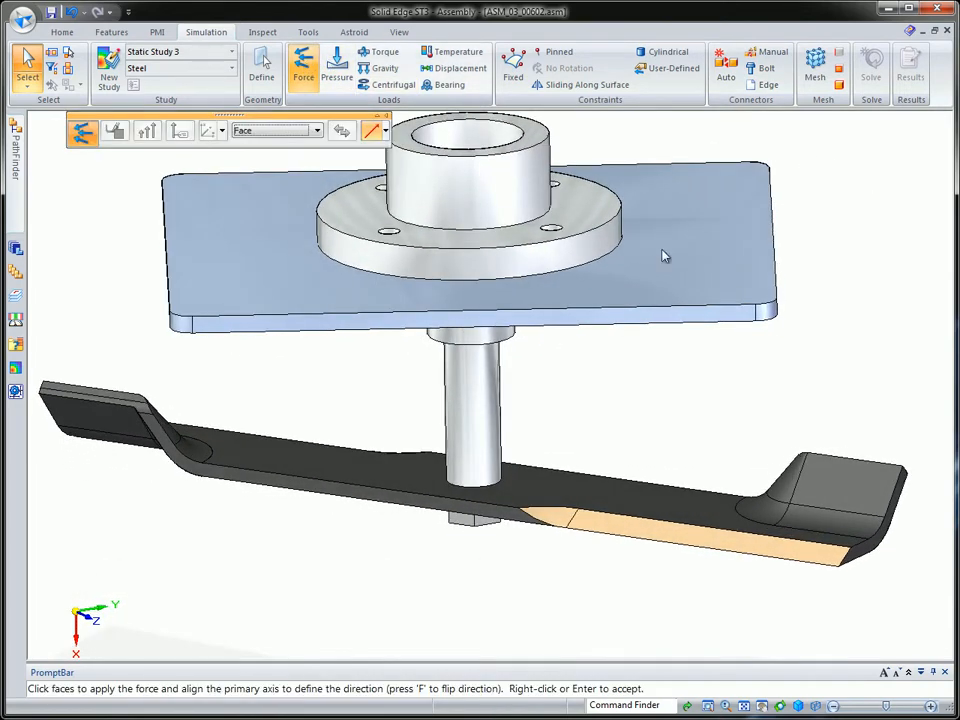
click(708, 542)
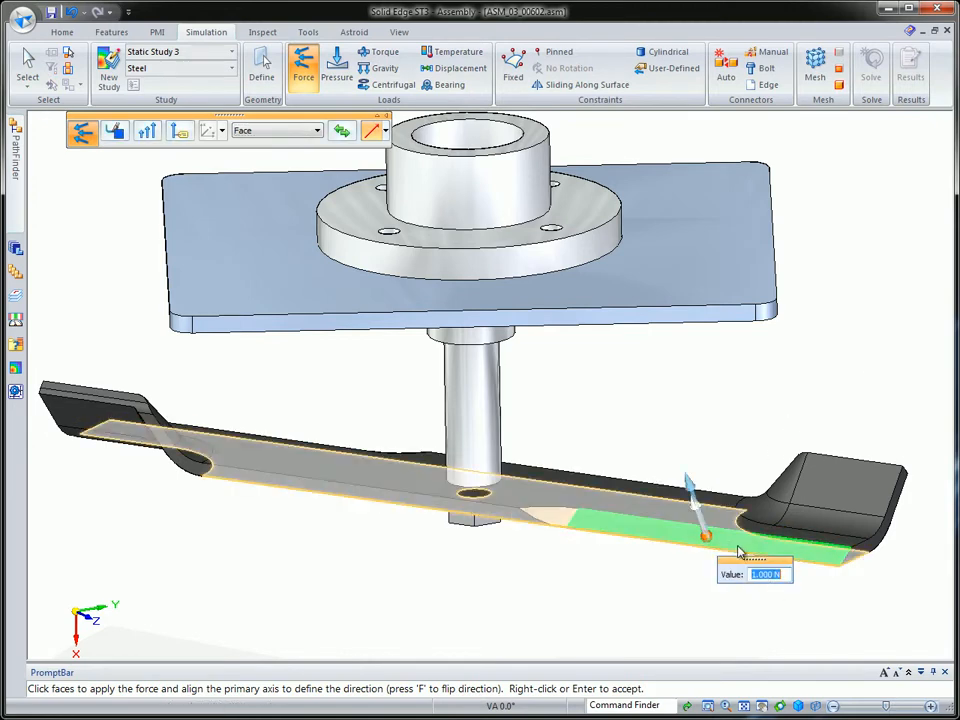
click(708, 538)
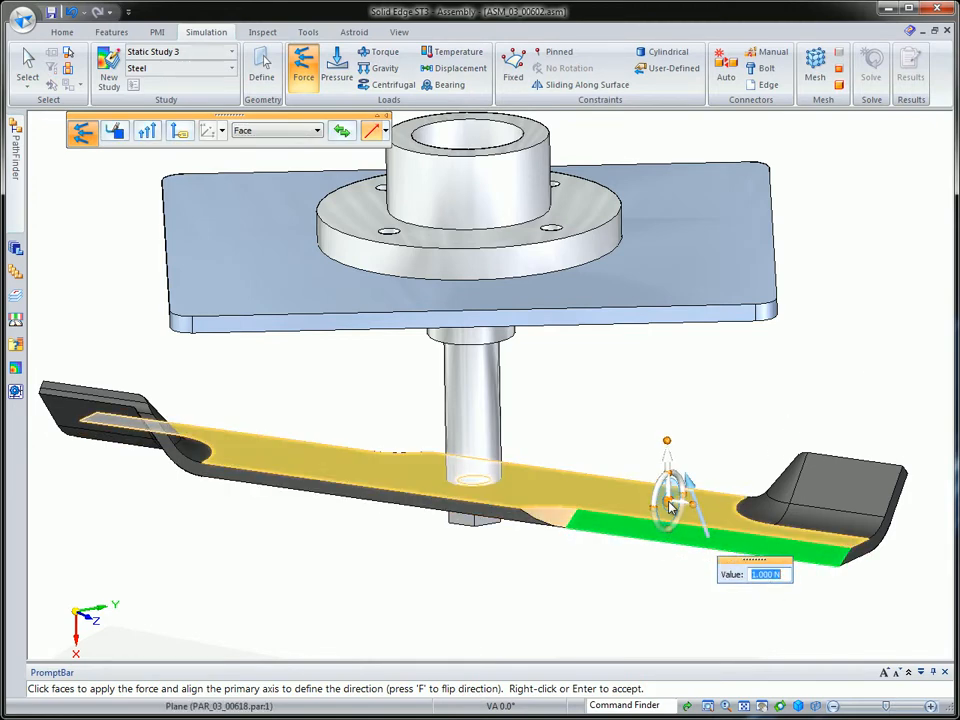
click(669, 507)
click(655, 513)
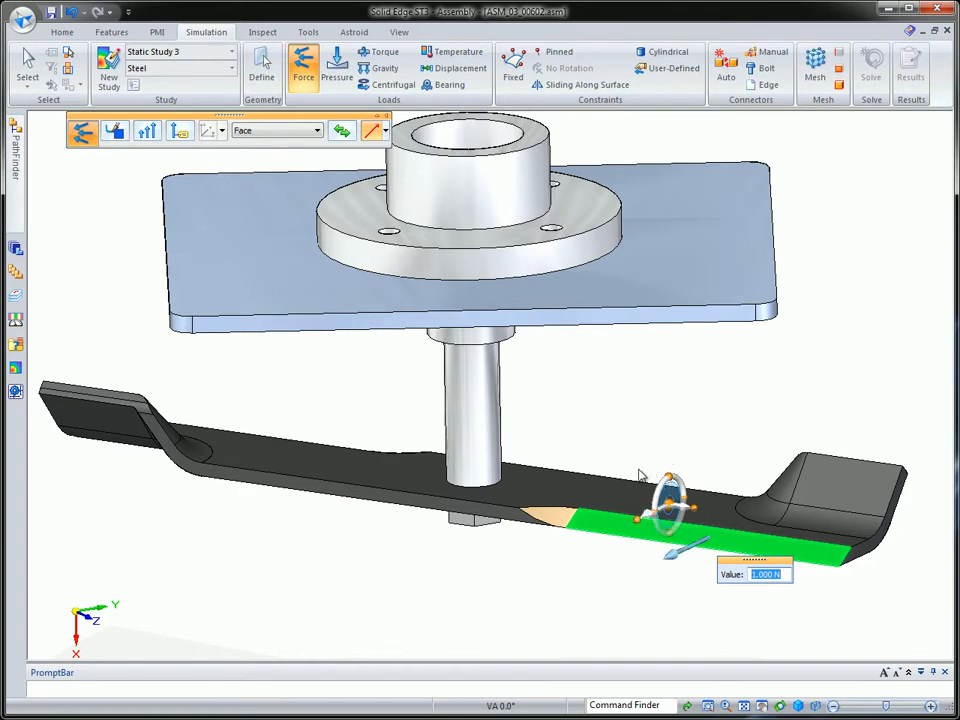
click(669, 472)
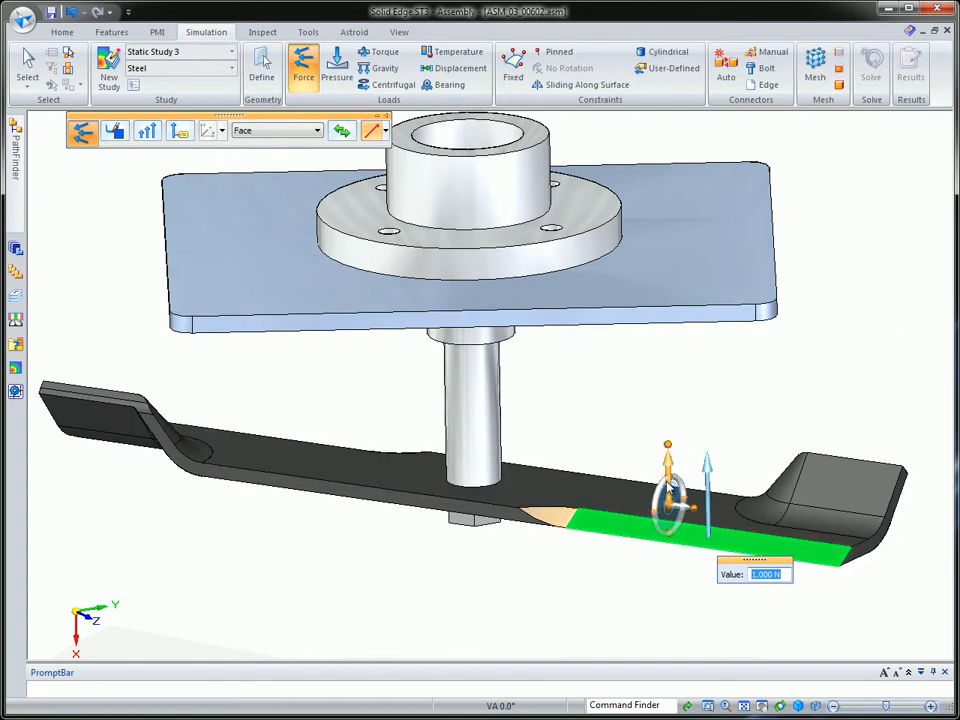
click(660, 516)
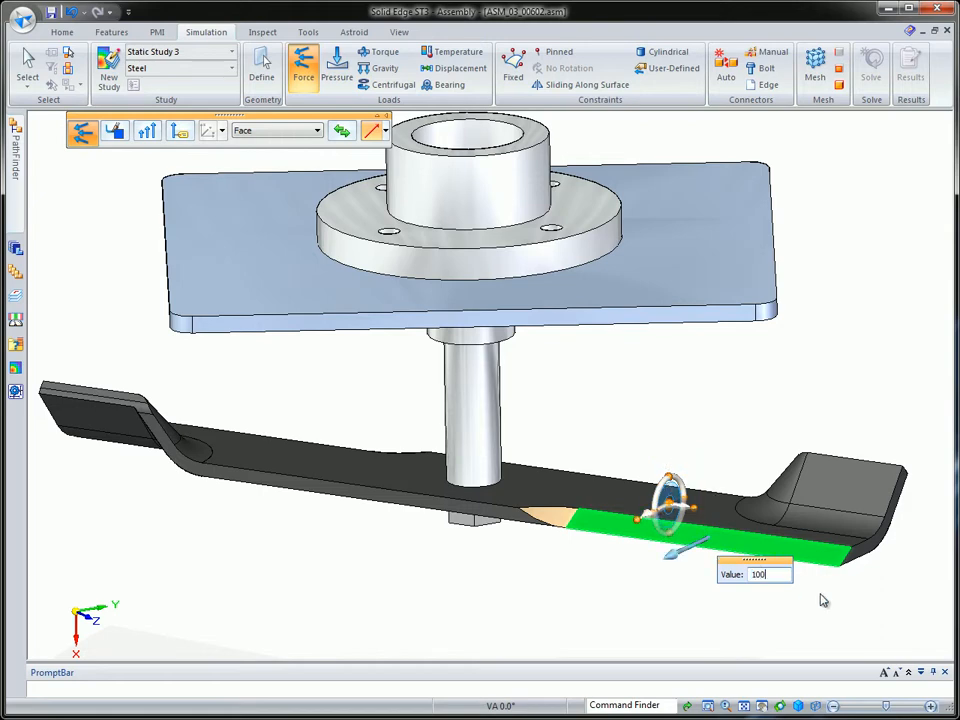
key(Return)
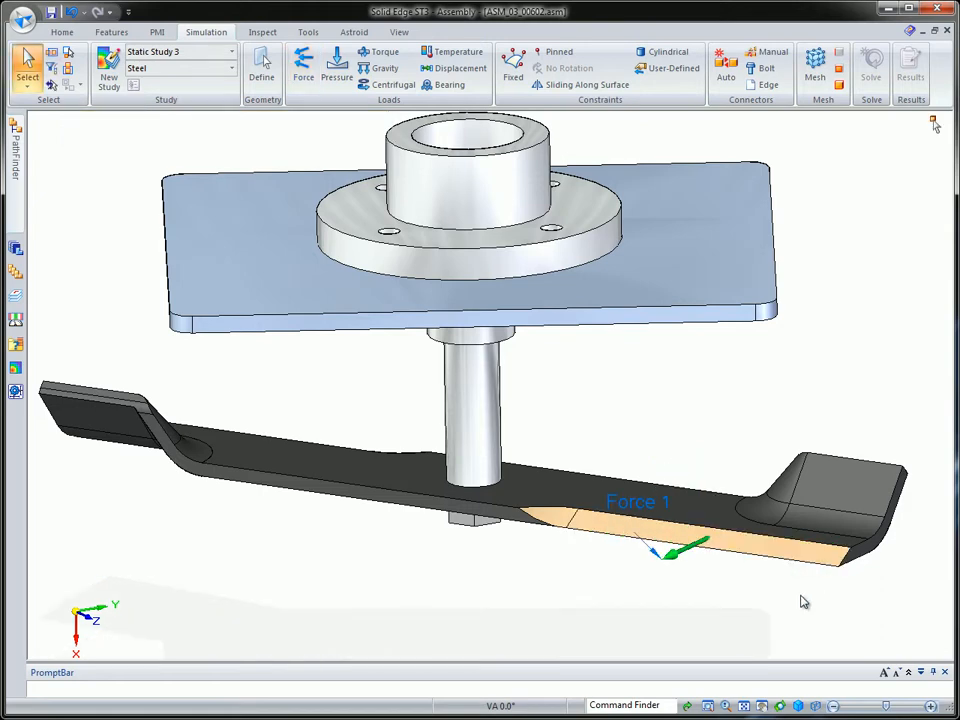
Apply a fixed constraint to the flange's outer rim and to the blade's end face opposite the loaded side
middle_drag(725, 393, 527, 80)
click(515, 70)
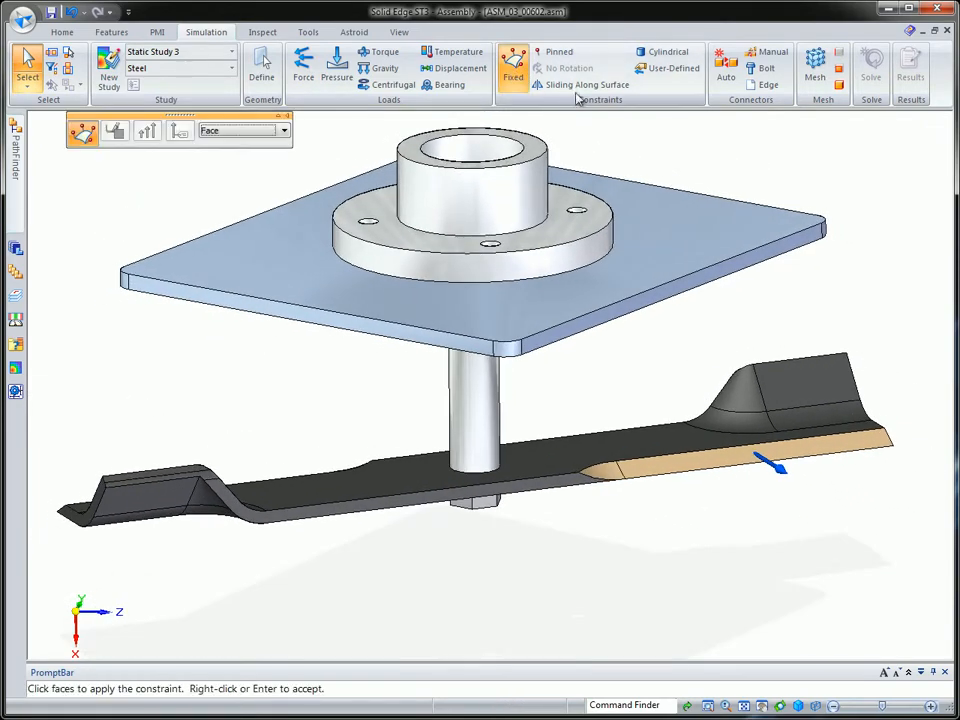
click(600, 252)
middle_drag(600, 252, 457, 585)
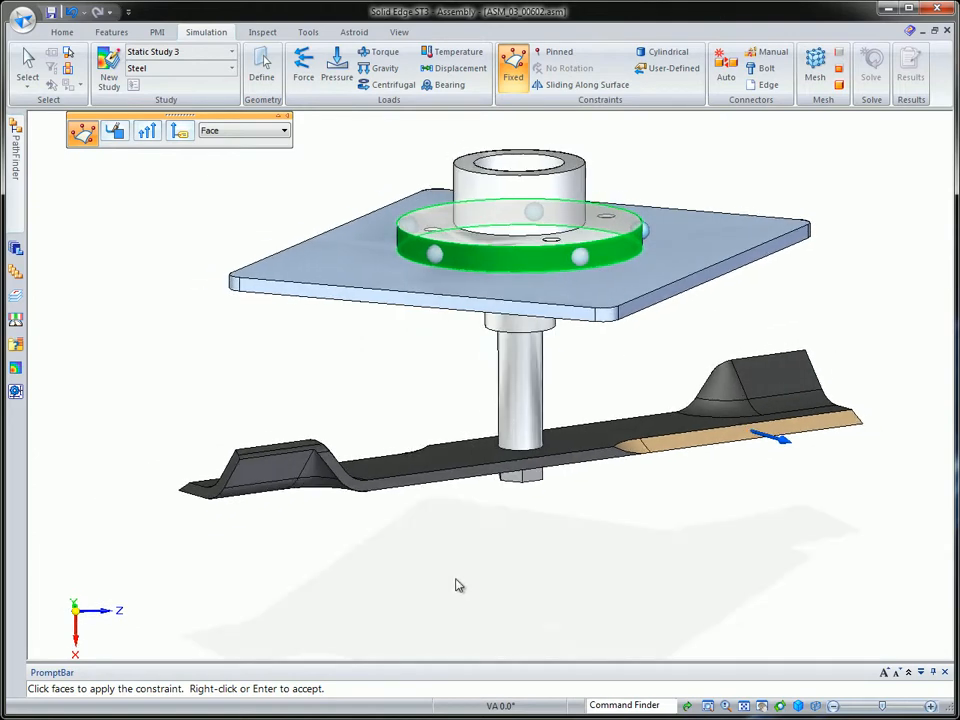
click(201, 497)
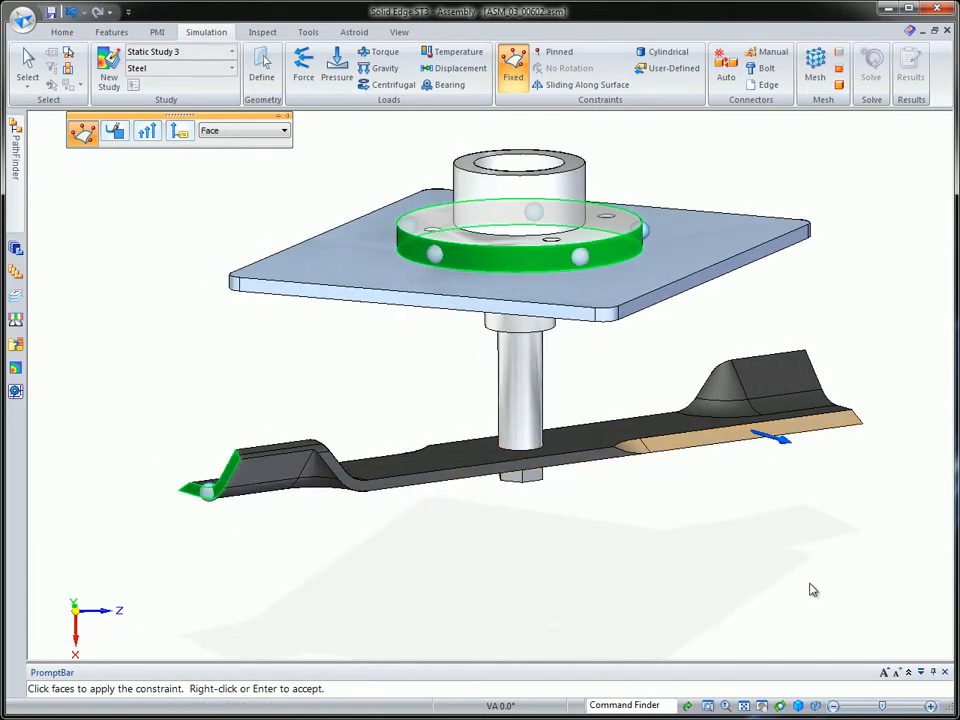
right_click(842, 188)
click(832, 186)
middle_drag(831, 185, 865, 227)
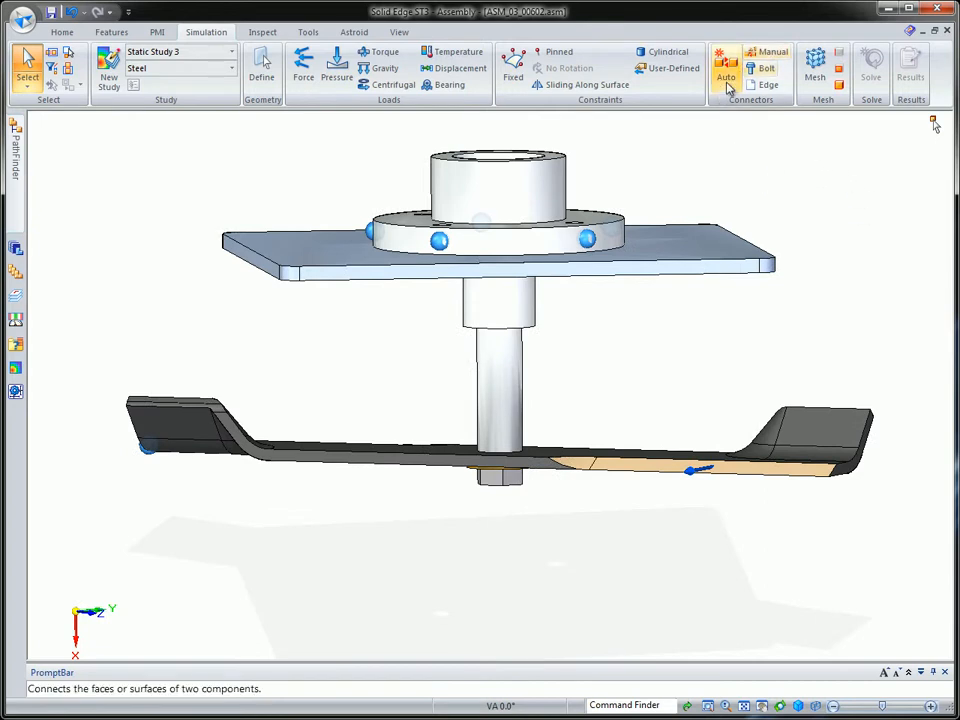
Automatically create Glue connectors between the spindle, the blade and the bolt, with one connector per component pair
click(727, 68)
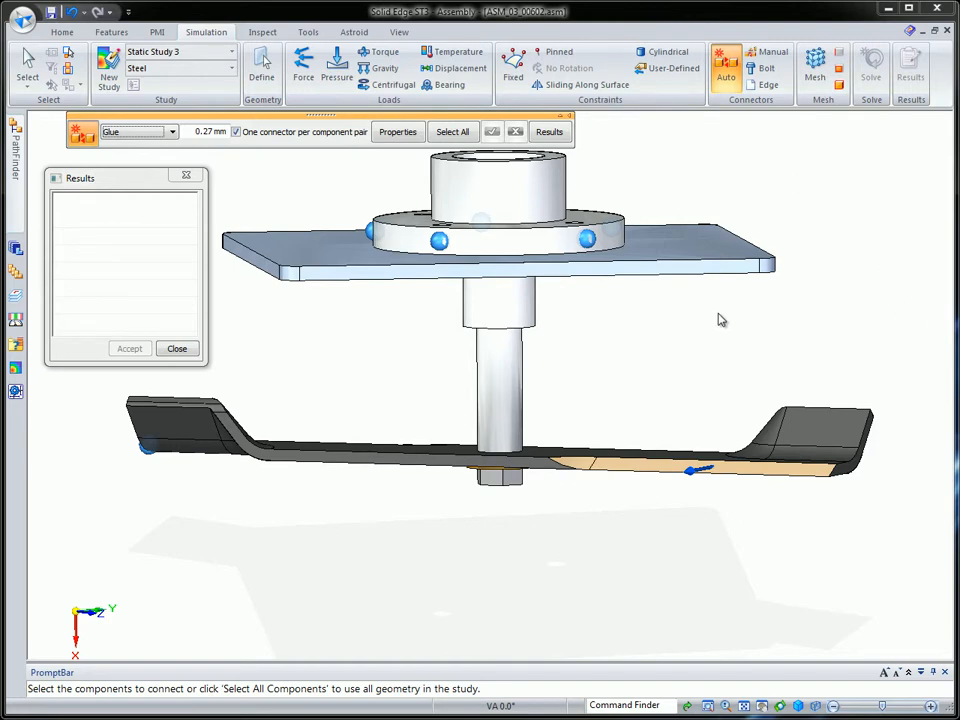
click(527, 340)
click(575, 458)
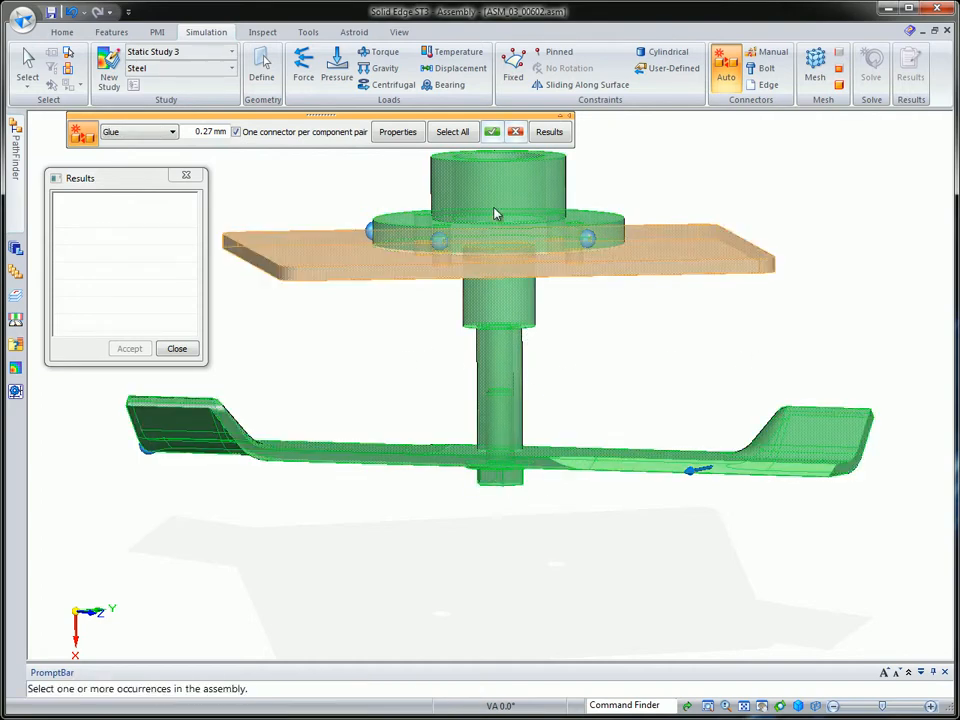
click(492, 131)
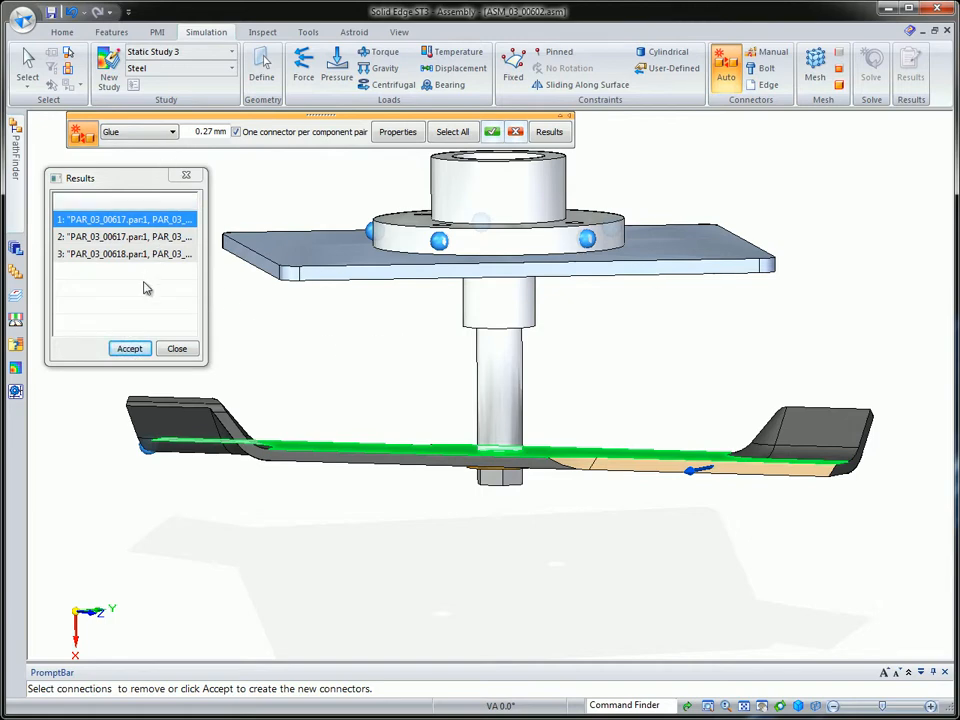
click(128, 347)
click(177, 348)
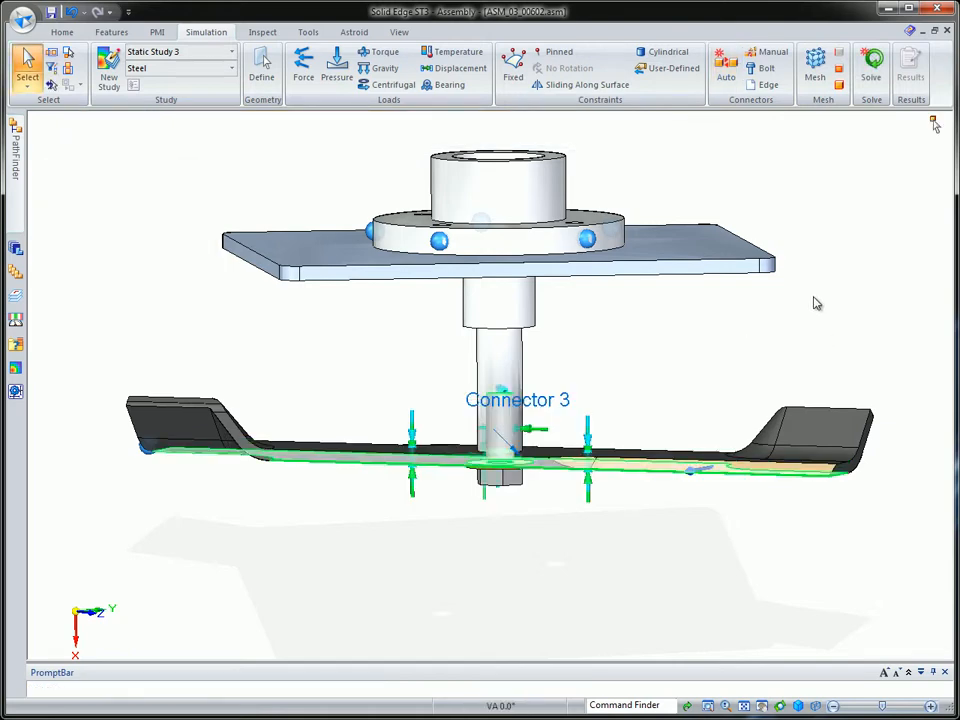
click(818, 304)
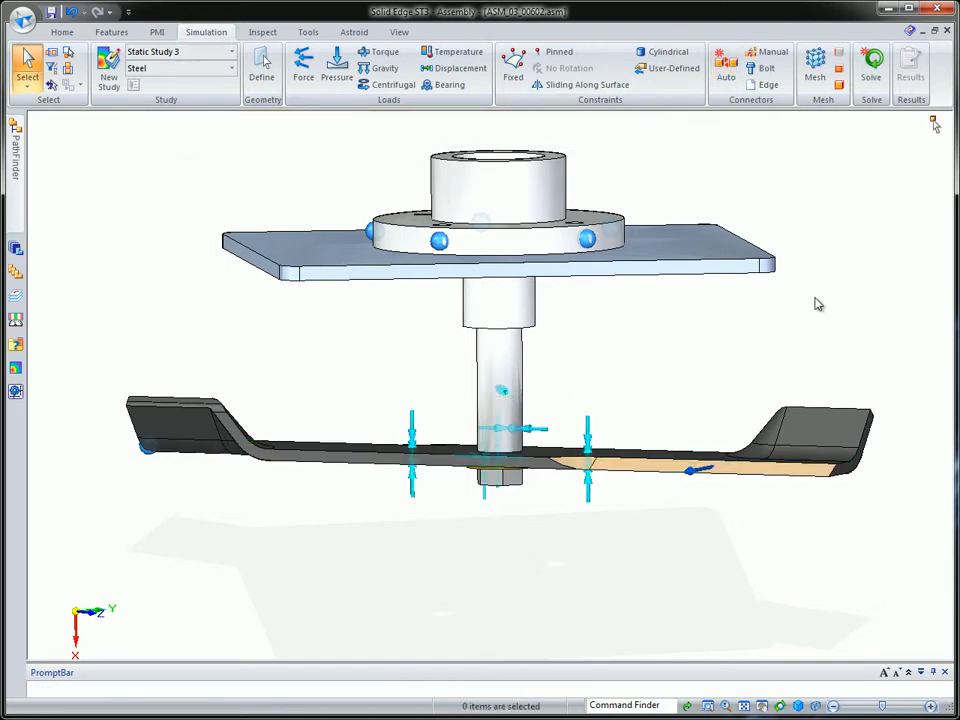
Add steel bolt connectors to the four flange holes using the Plane selection on the flange's upper face, with a 10 N prestress force
middle_drag(848, 269, 840, 188)
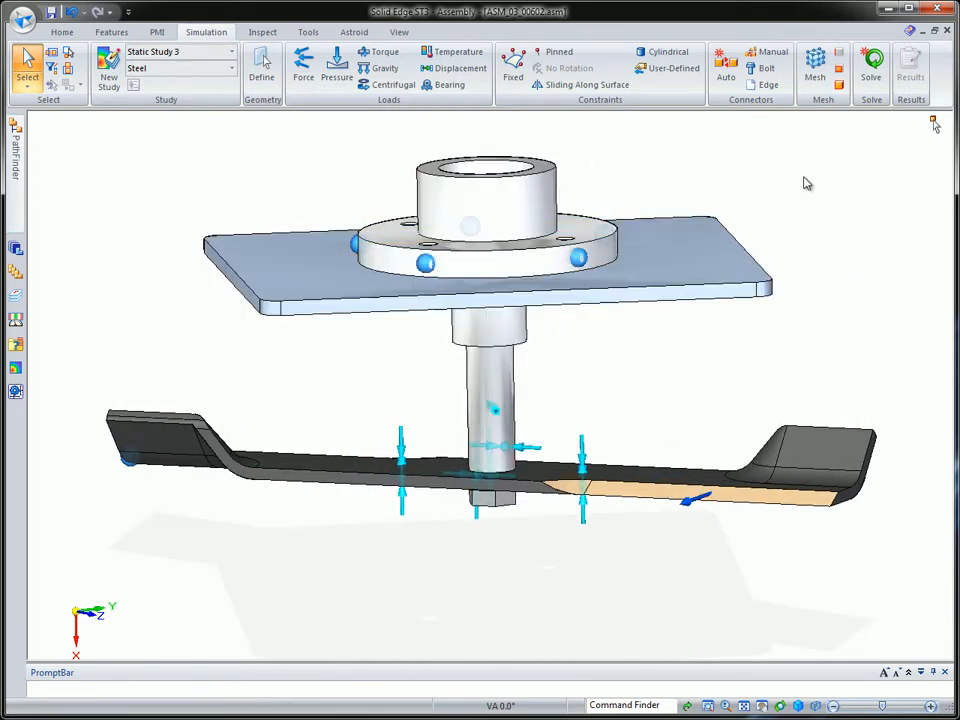
middle_drag(806, 182, 840, 169)
click(762, 68)
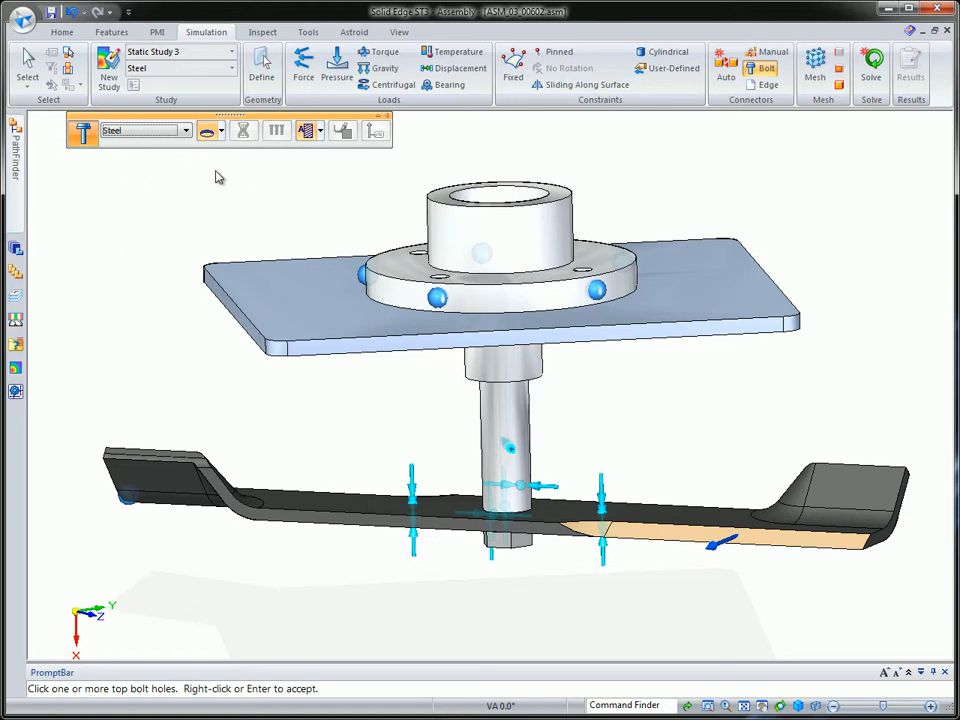
click(223, 136)
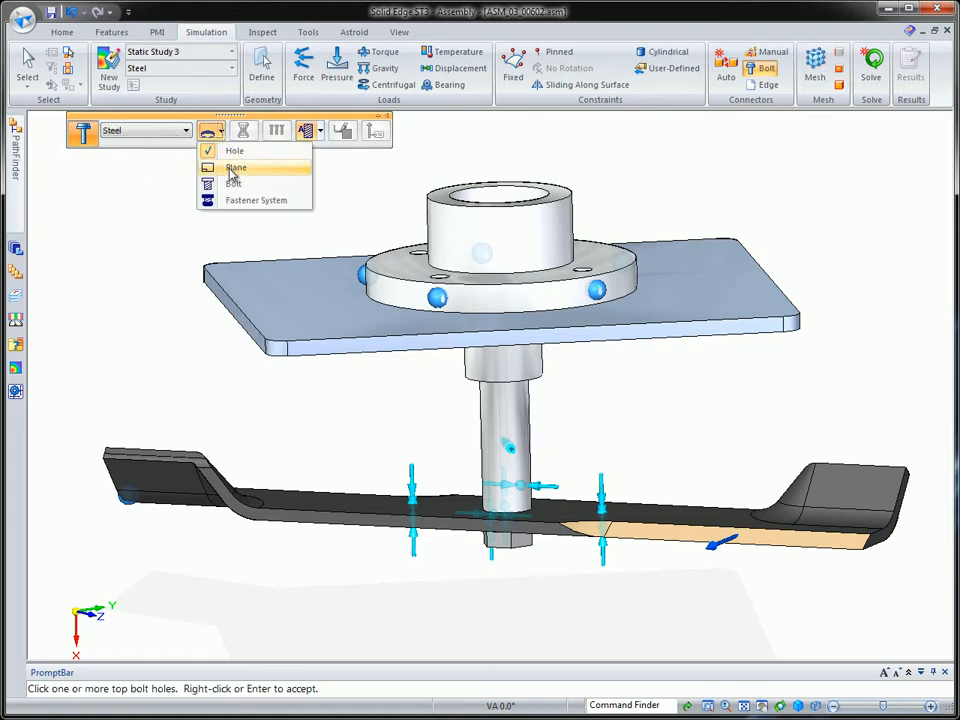
click(225, 167)
middle_drag(730, 172, 757, 248)
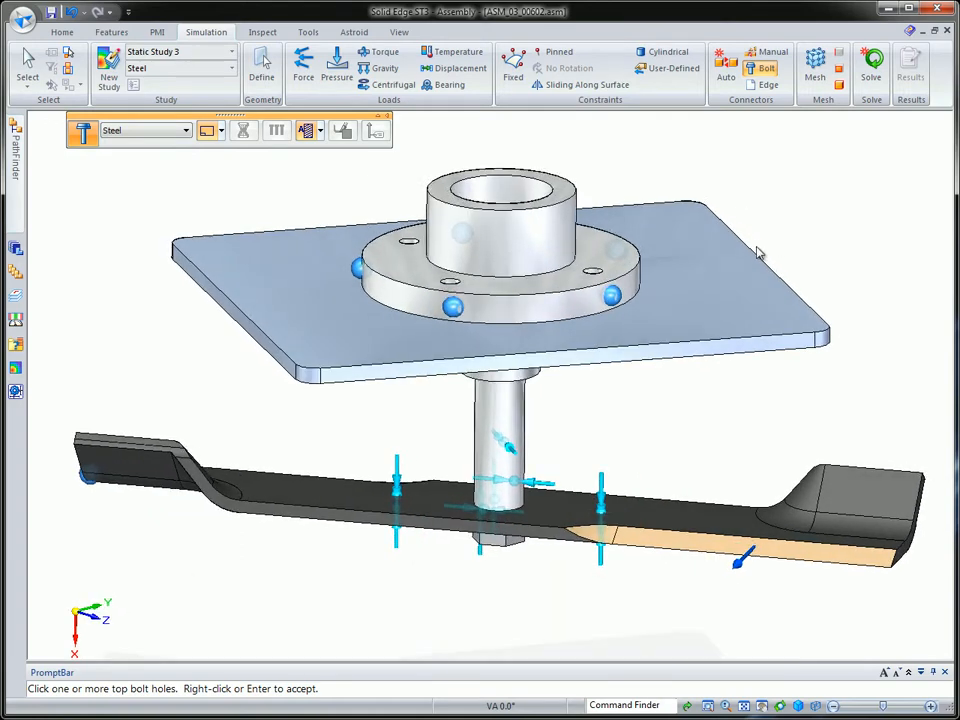
click(598, 306)
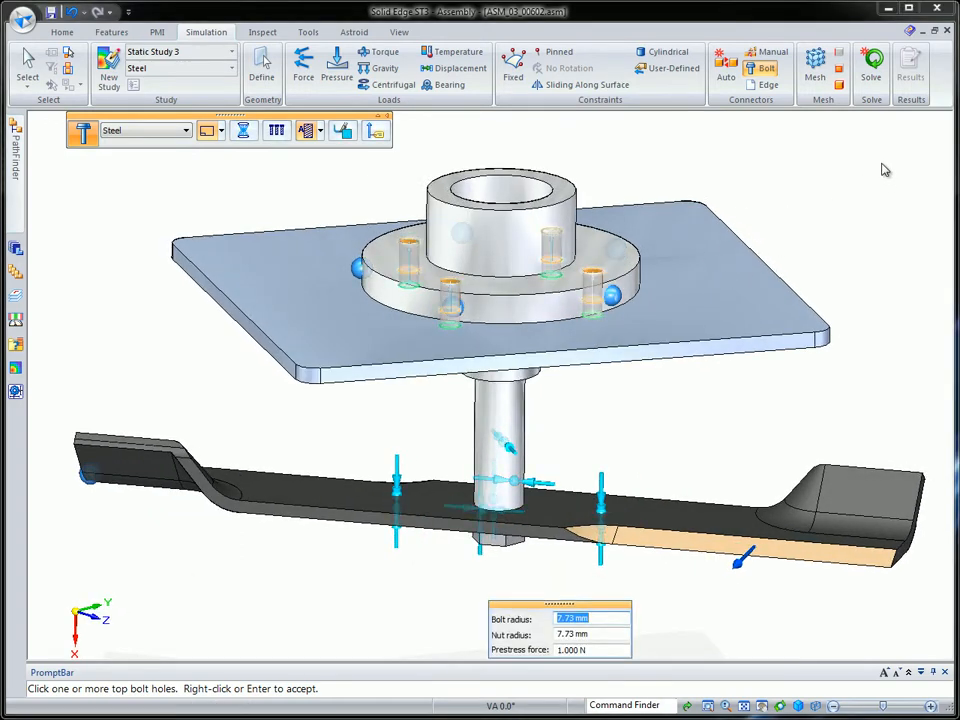
middle_drag(885, 170, 885, 170)
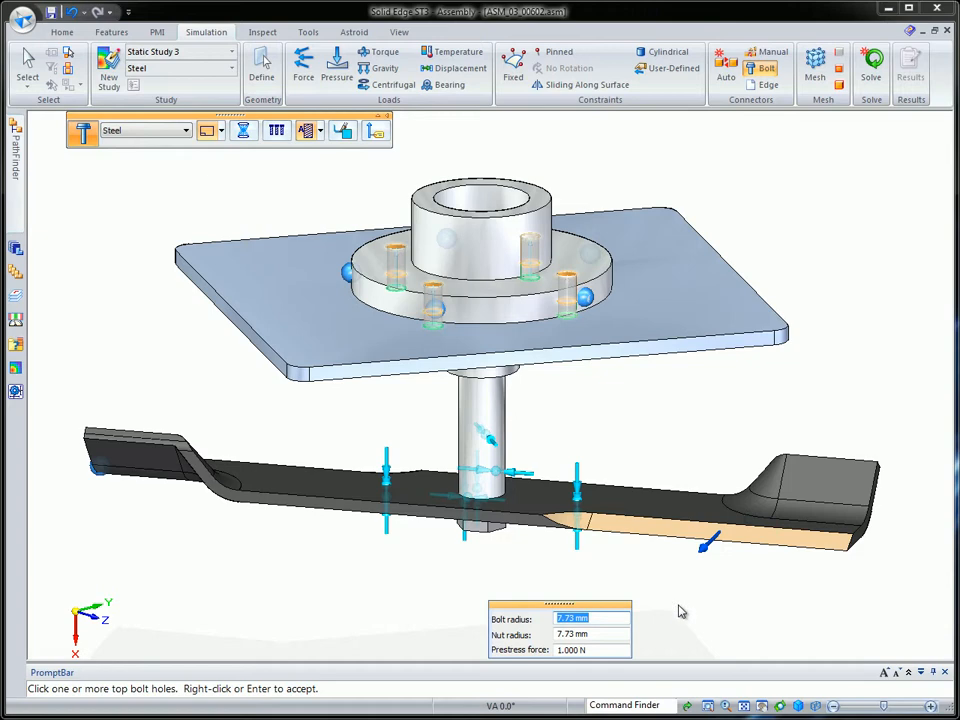
click(561, 650)
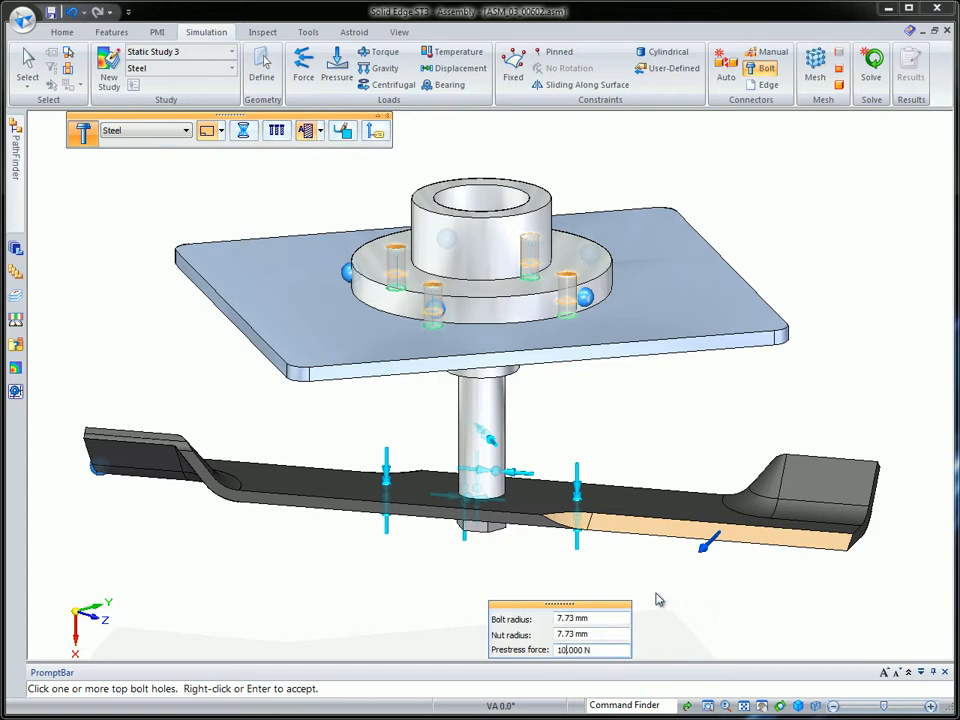
key(Return)
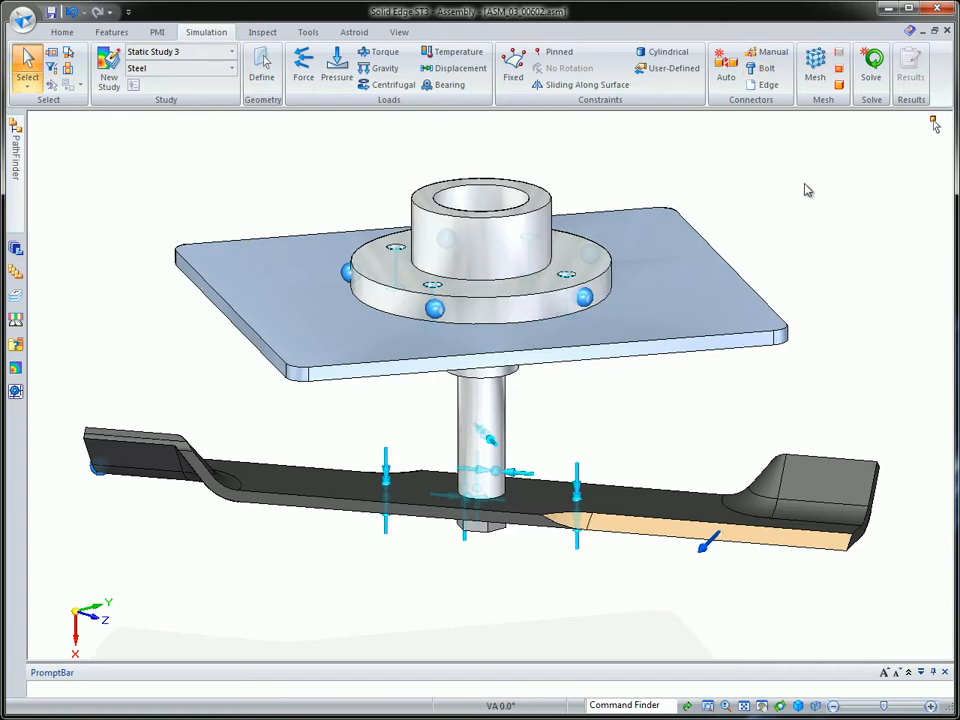
Hide the loads, constraints and connectors of Static Study 3
middle_drag(804, 184, 799, 177)
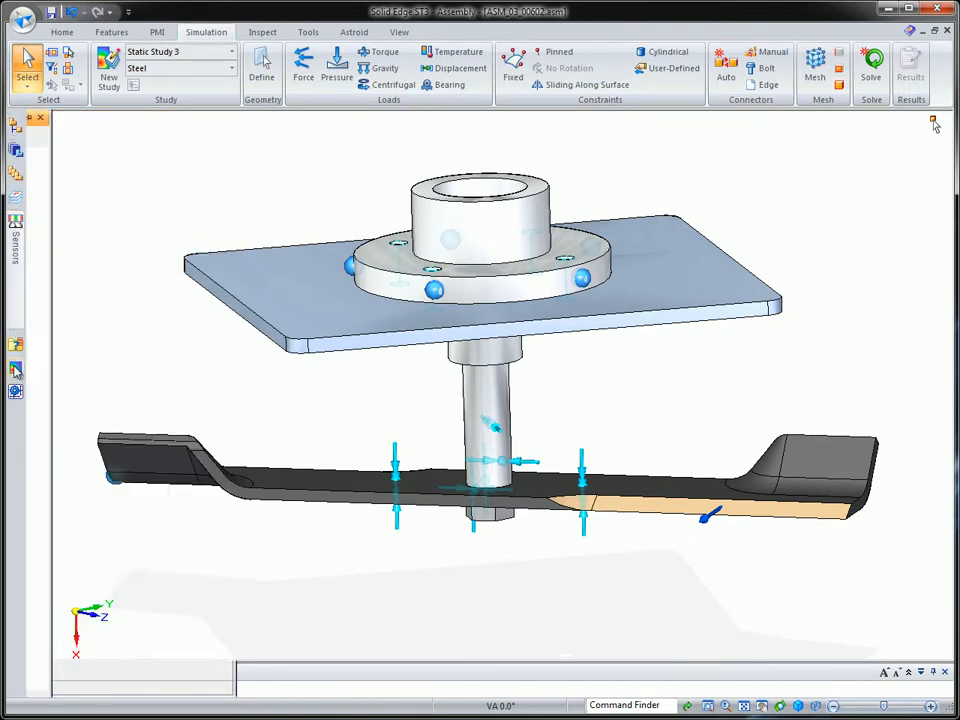
mouse_move(16, 371)
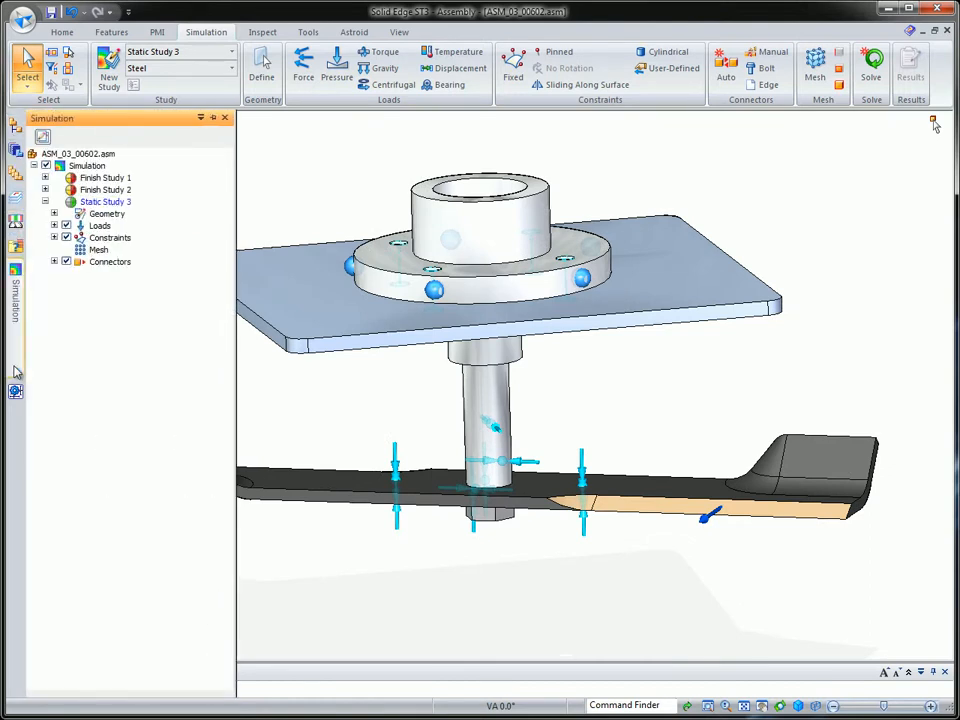
click(66, 225)
click(66, 237)
click(66, 261)
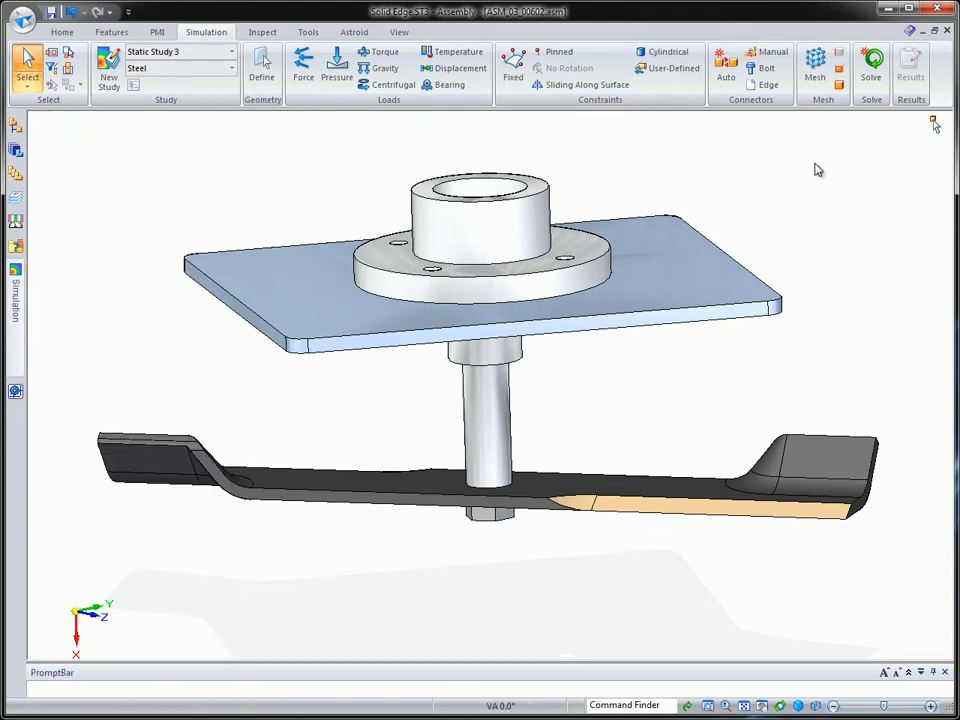
Generate the tetrahedral mesh for the assembly and close the mesh settings
middle_drag(818, 170, 818, 170)
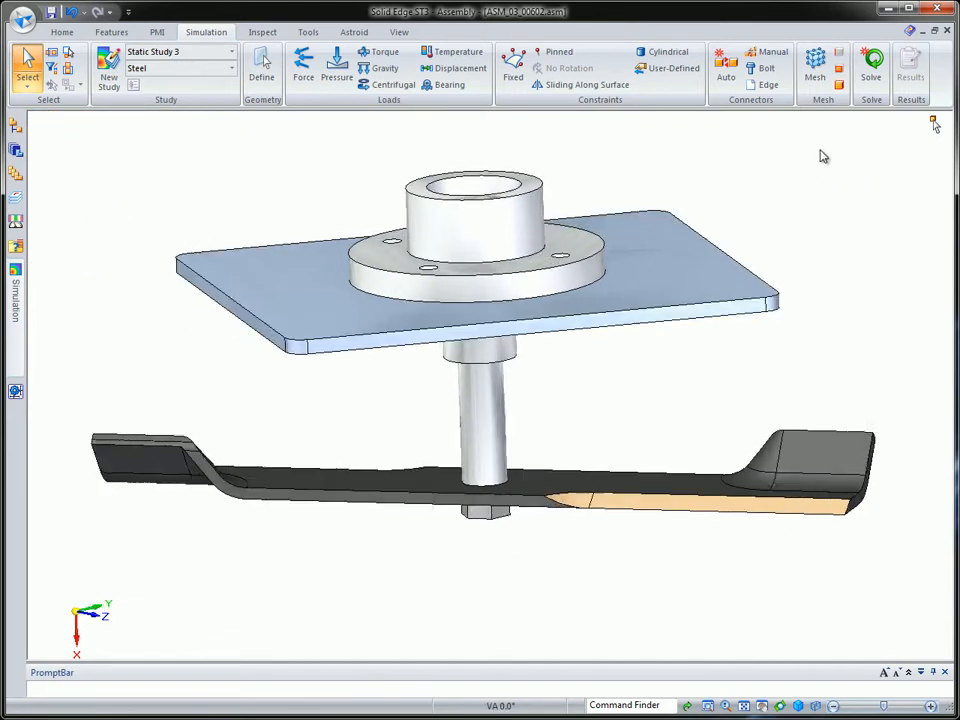
click(815, 66)
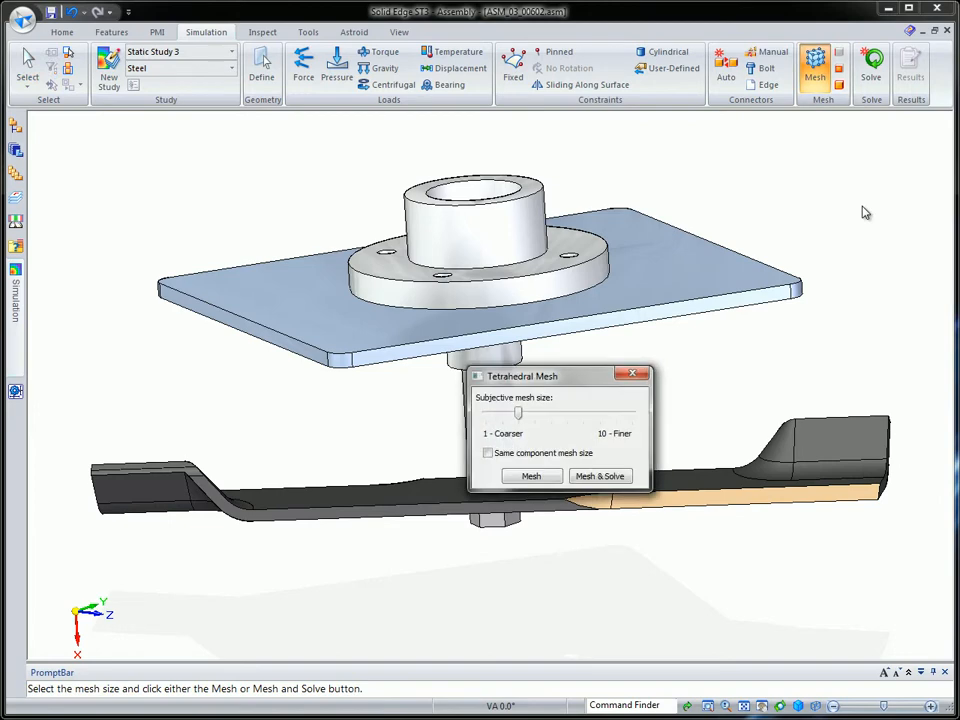
click(537, 477)
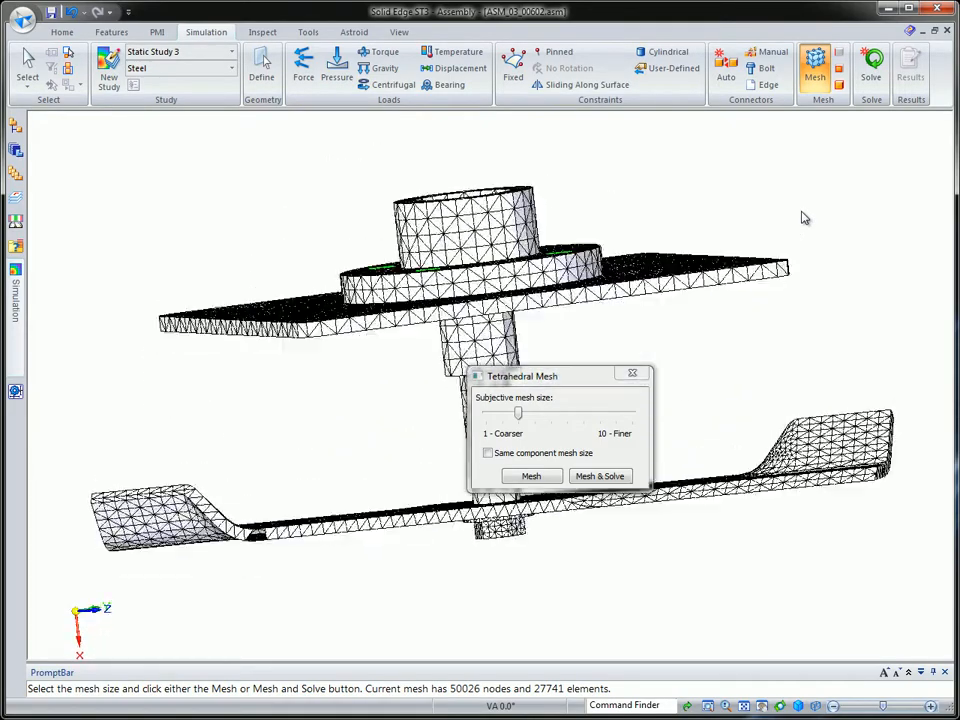
click(636, 375)
key(Escape)
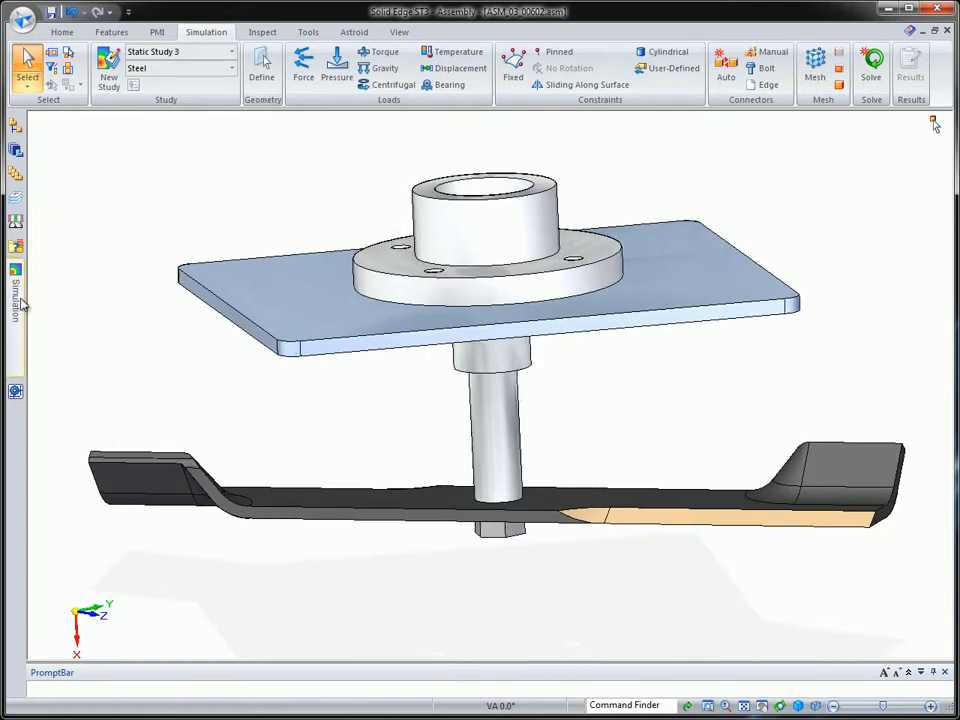
Switch the displayed study to Finish Study 1 and open its simulation results
mouse_move(17, 307)
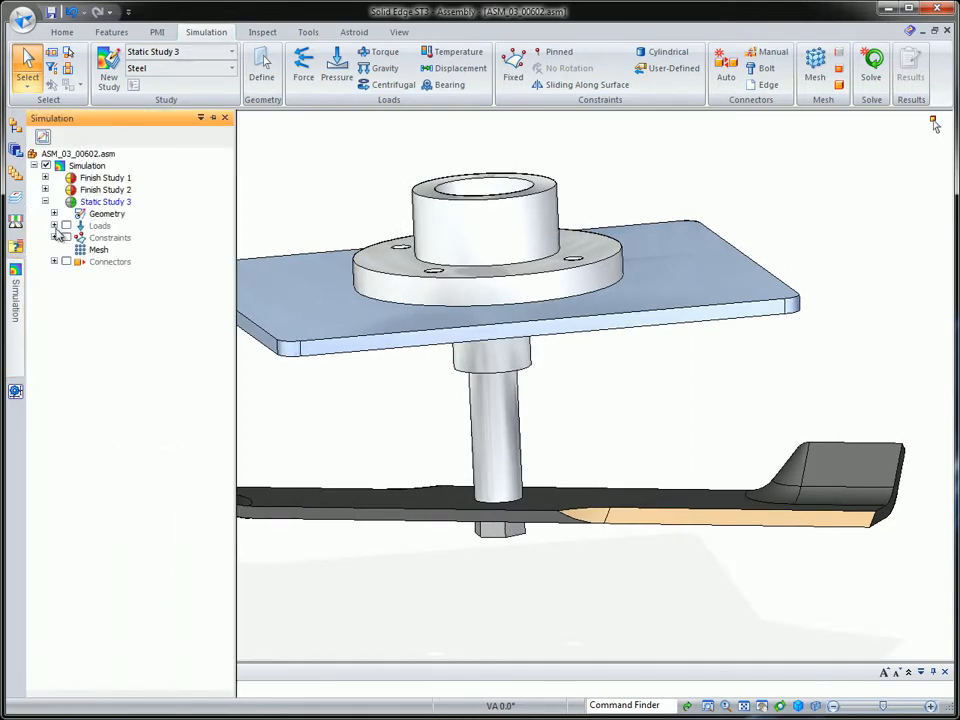
click(43, 138)
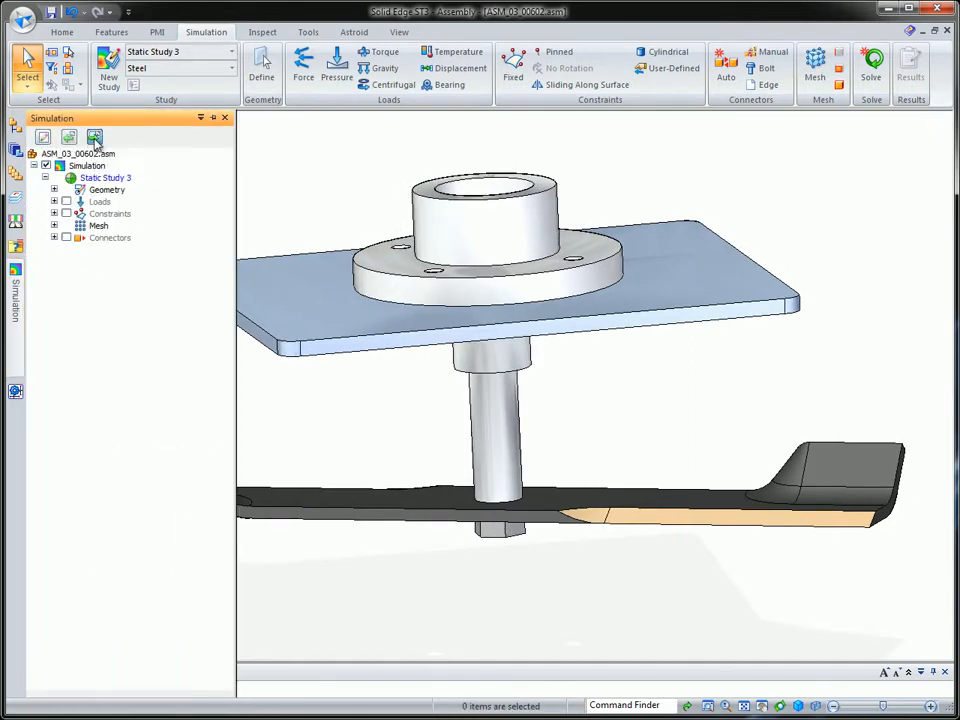
click(94, 137)
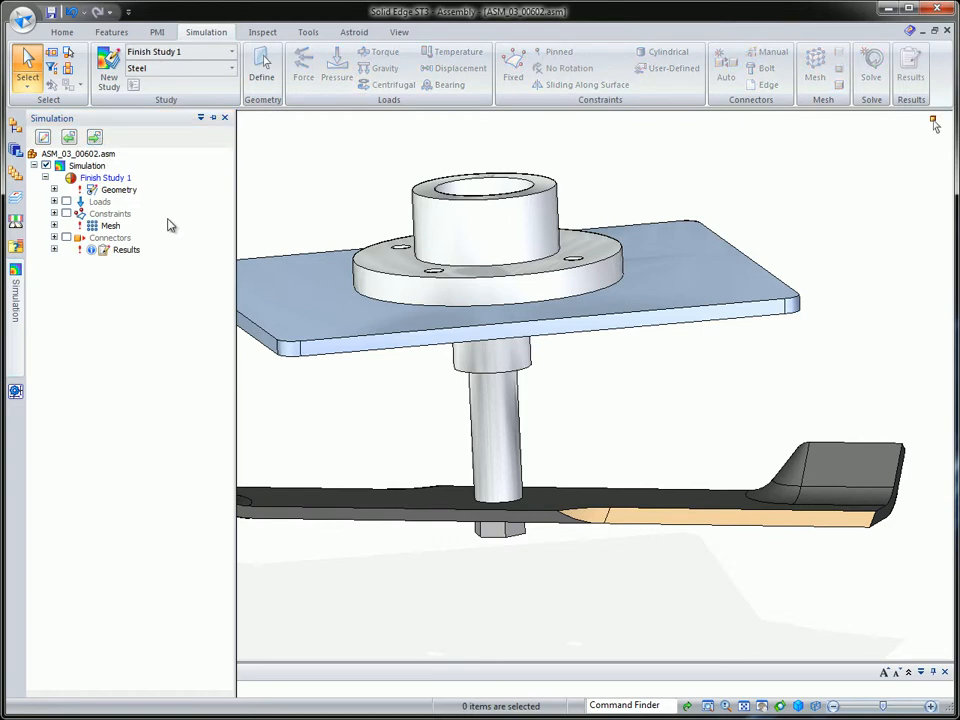
right_click(128, 250)
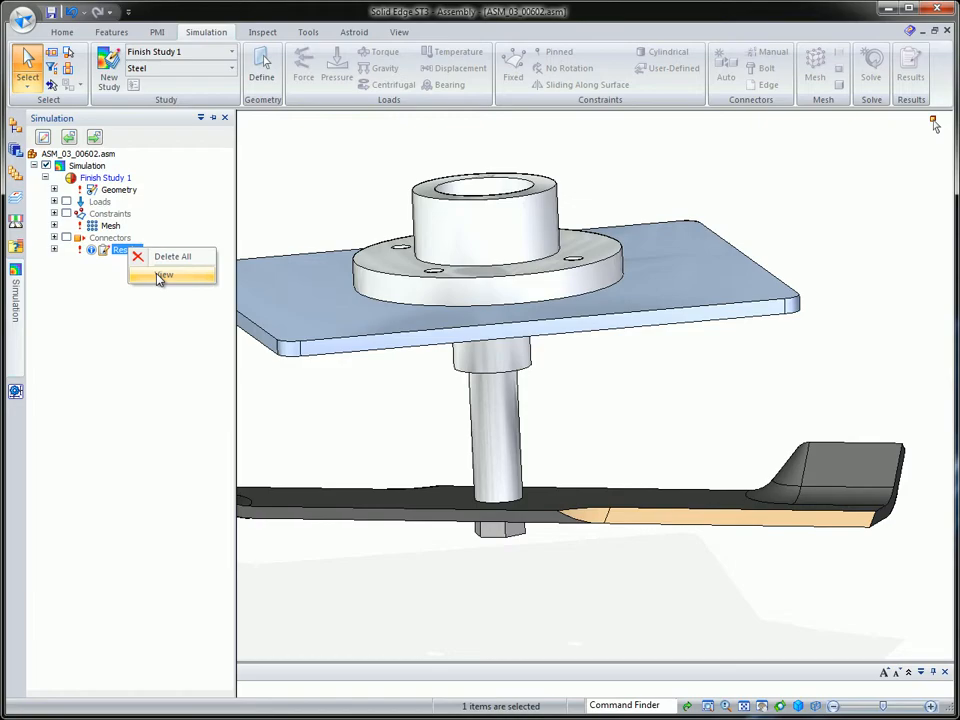
click(162, 275)
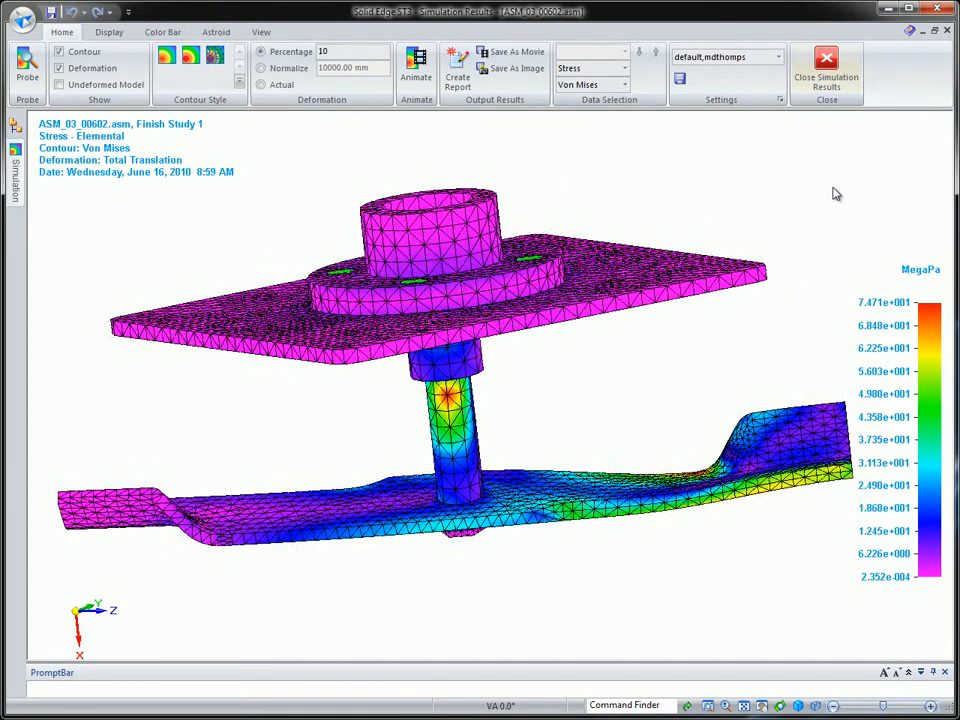
Play the animation of the Von Mises stress and deformation, stop it, and close the simulation results
click(419, 68)
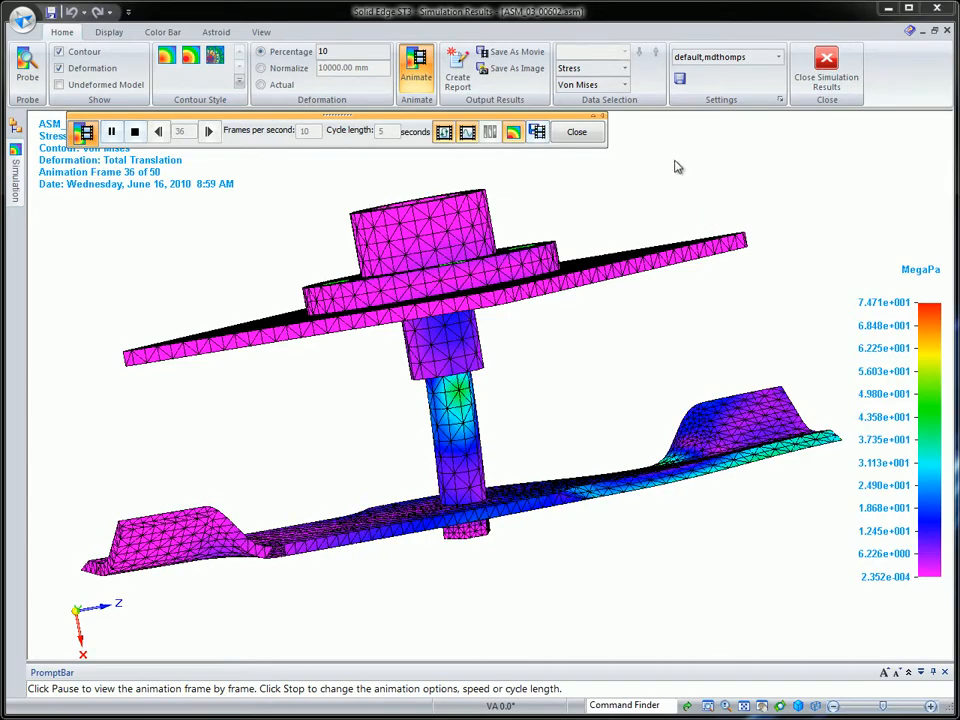
click(576, 132)
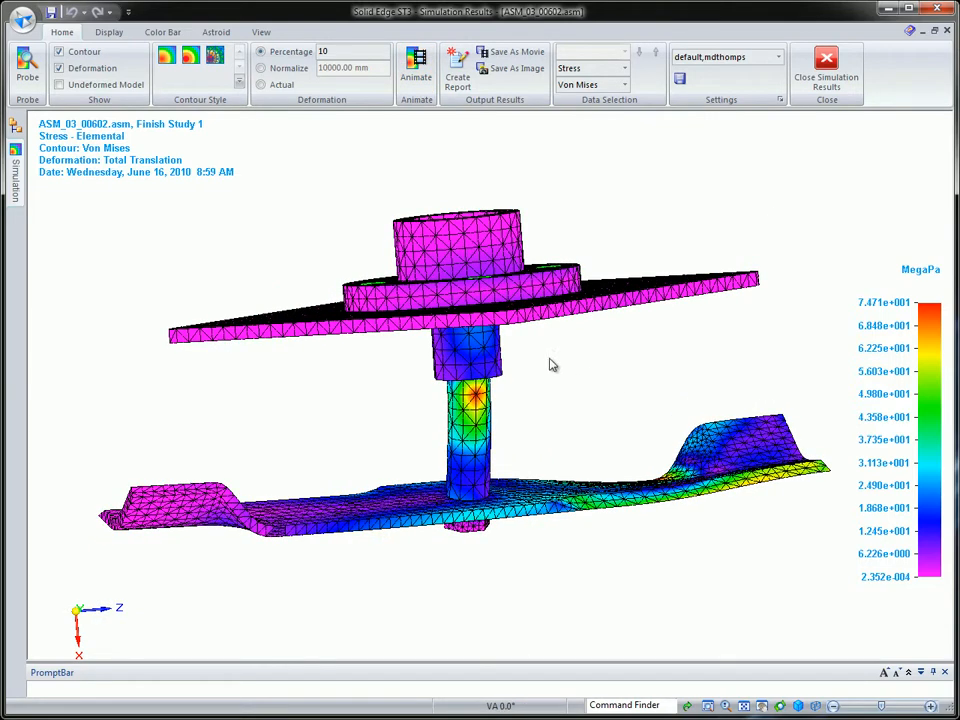
click(829, 80)
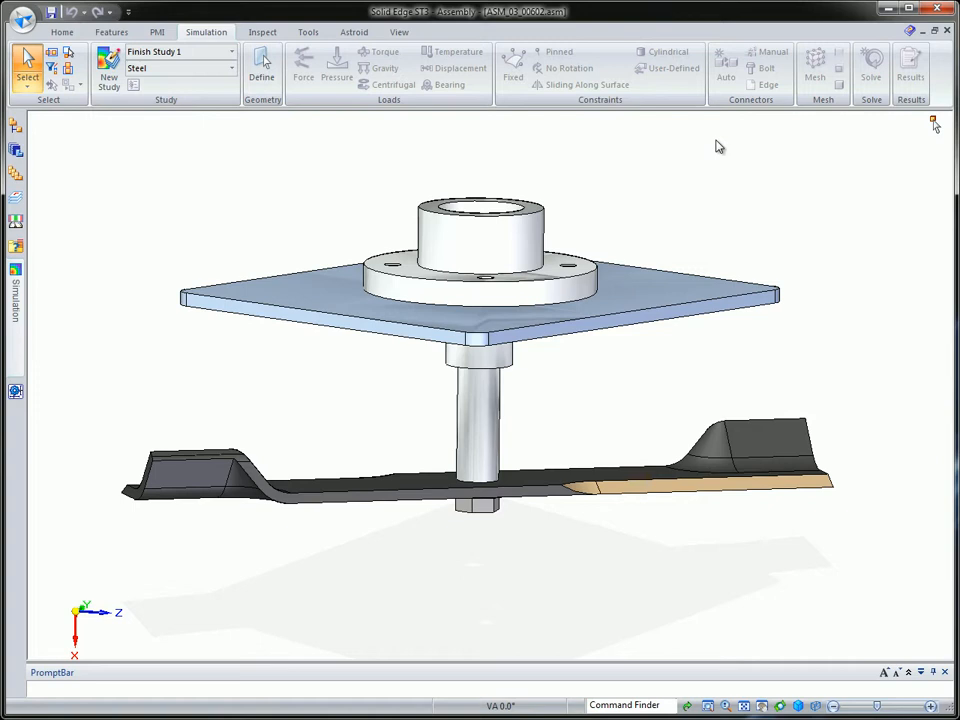
Open the spindle part for in-place editing in the Synchronous environment and hide the other assembly components
middle_drag(664, 160, 642, 161)
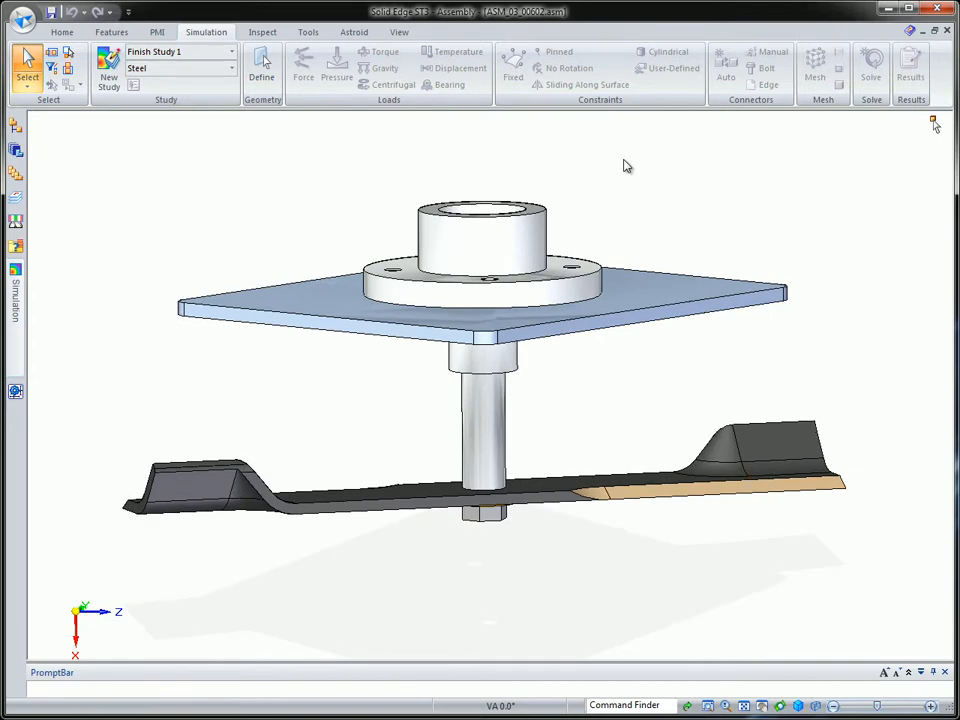
middle_drag(627, 166, 582, 201)
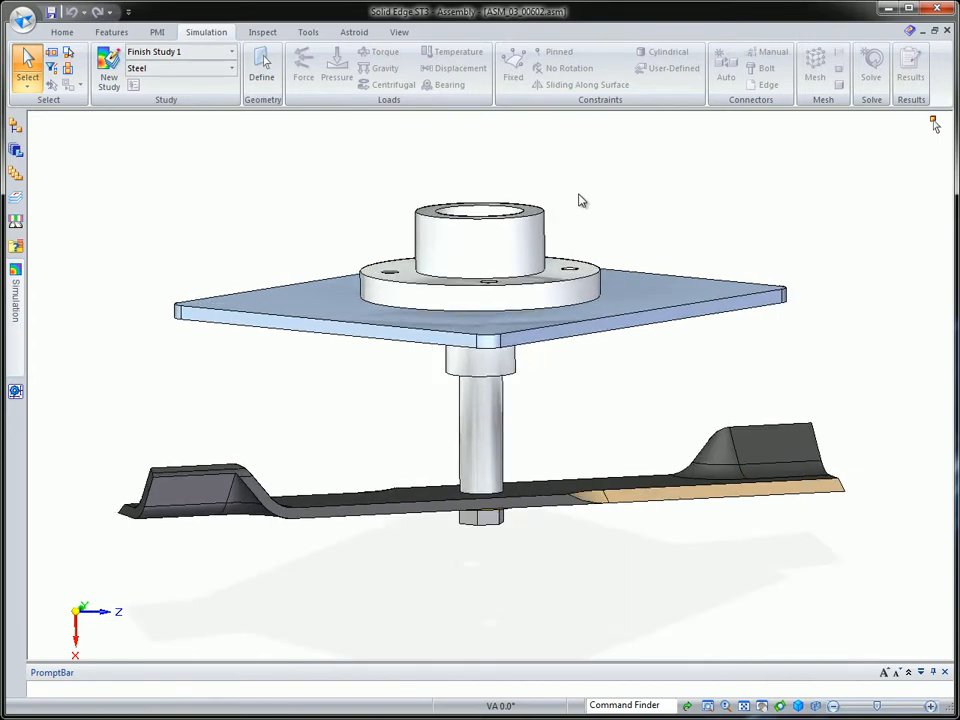
double_click(525, 224)
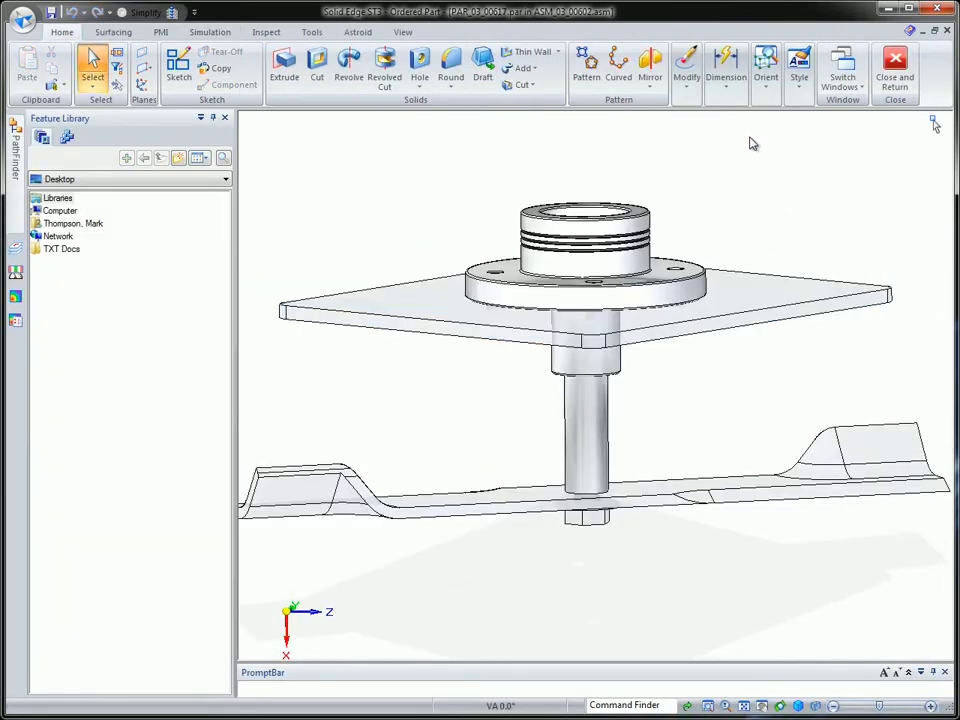
click(219, 118)
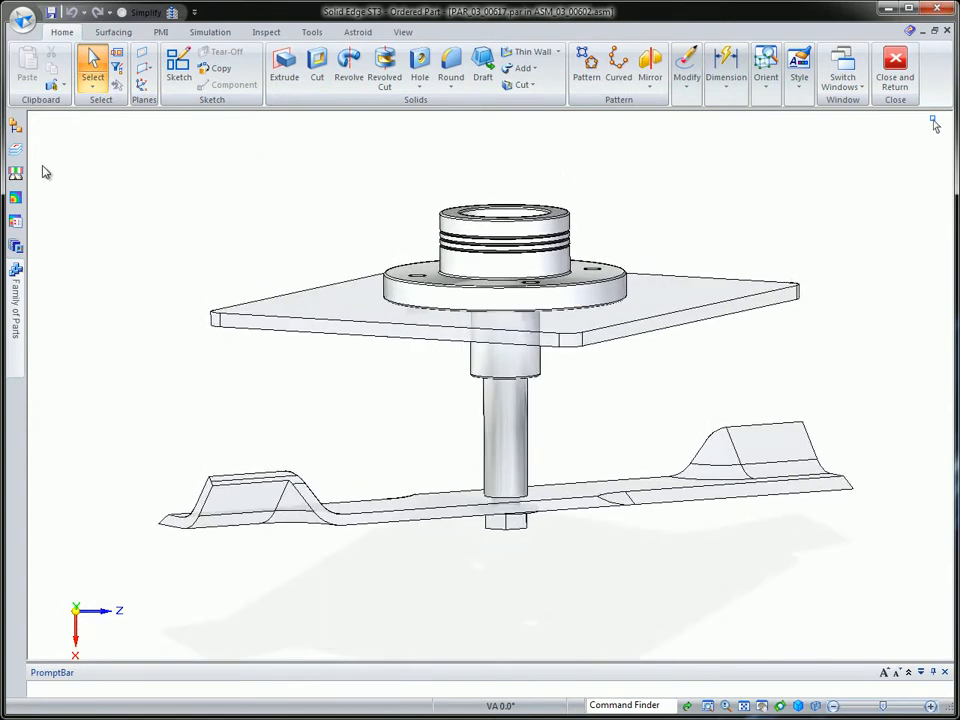
click(15, 126)
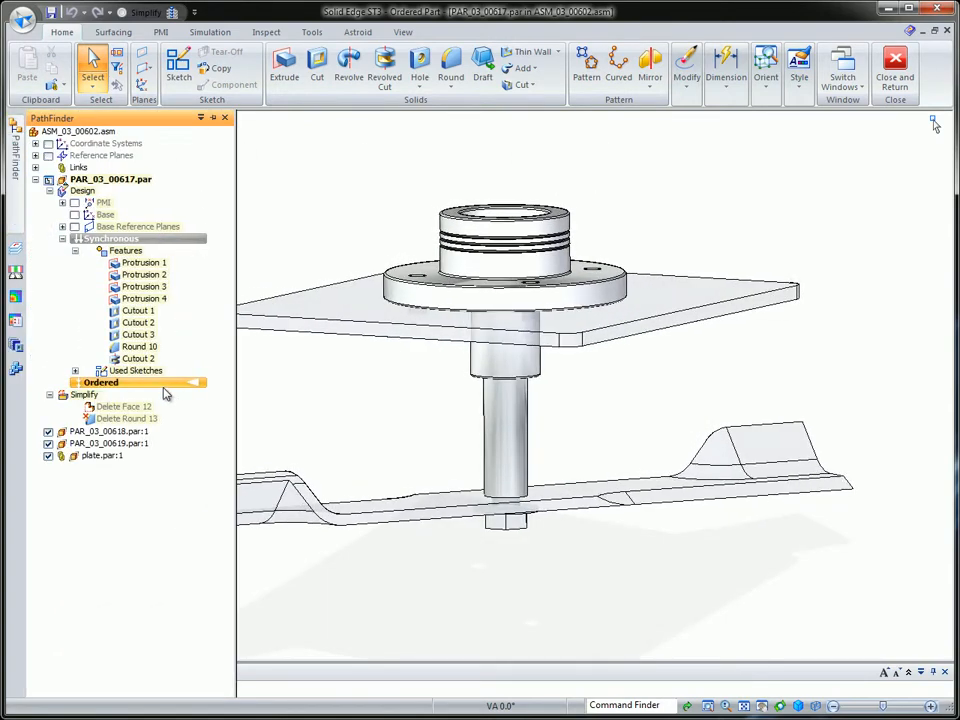
double_click(181, 241)
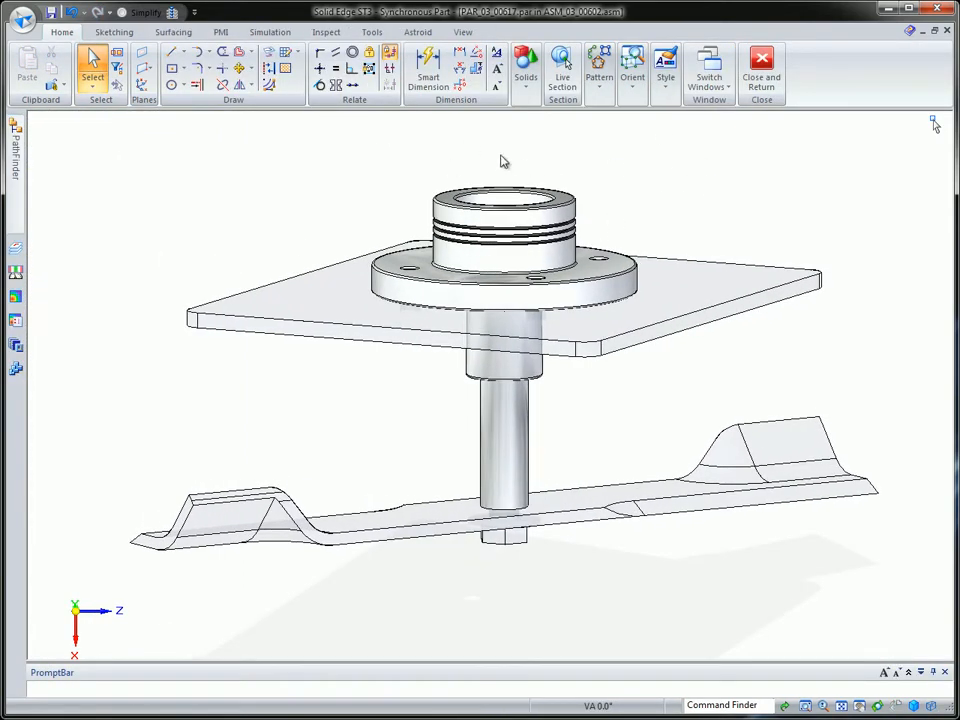
click(172, 12)
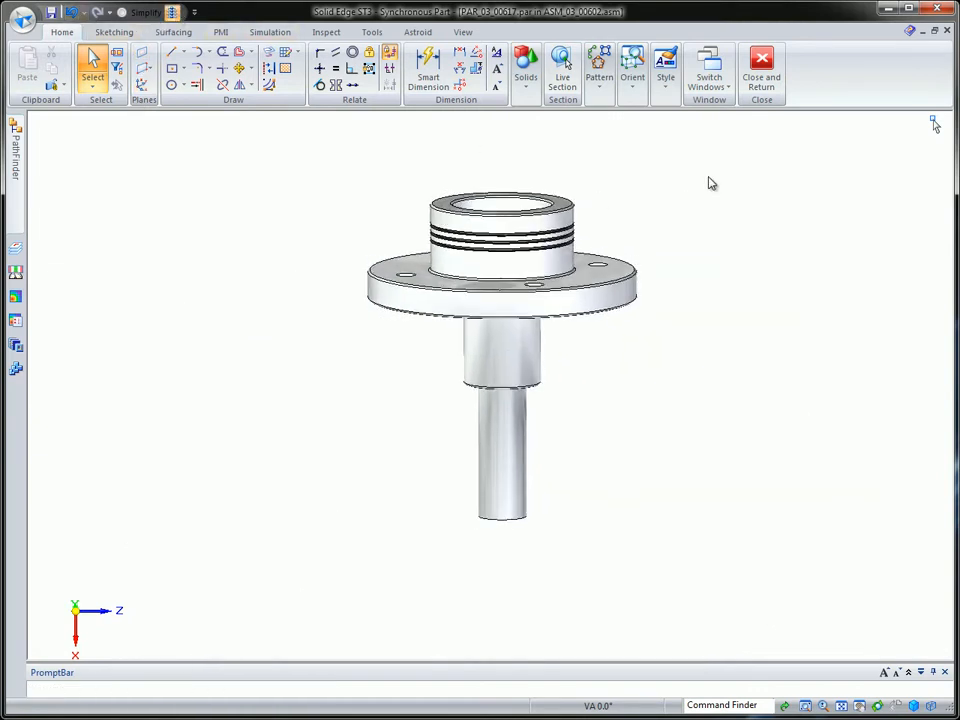
Create a live section through the spindle part on its Right (yz) base reference plane and clear the selection
click(563, 80)
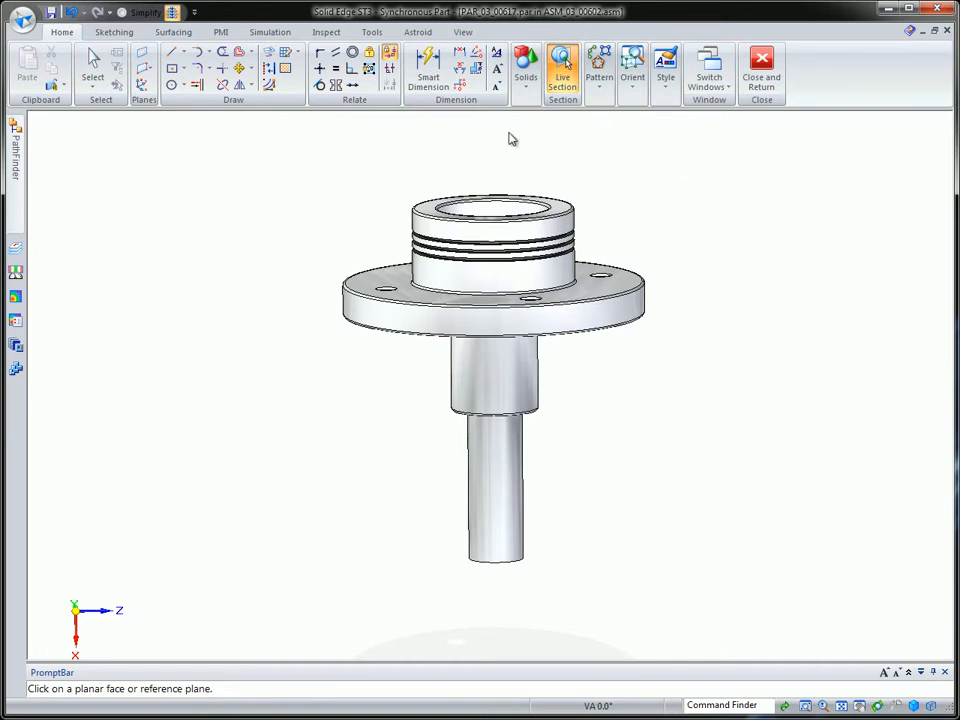
click(15, 150)
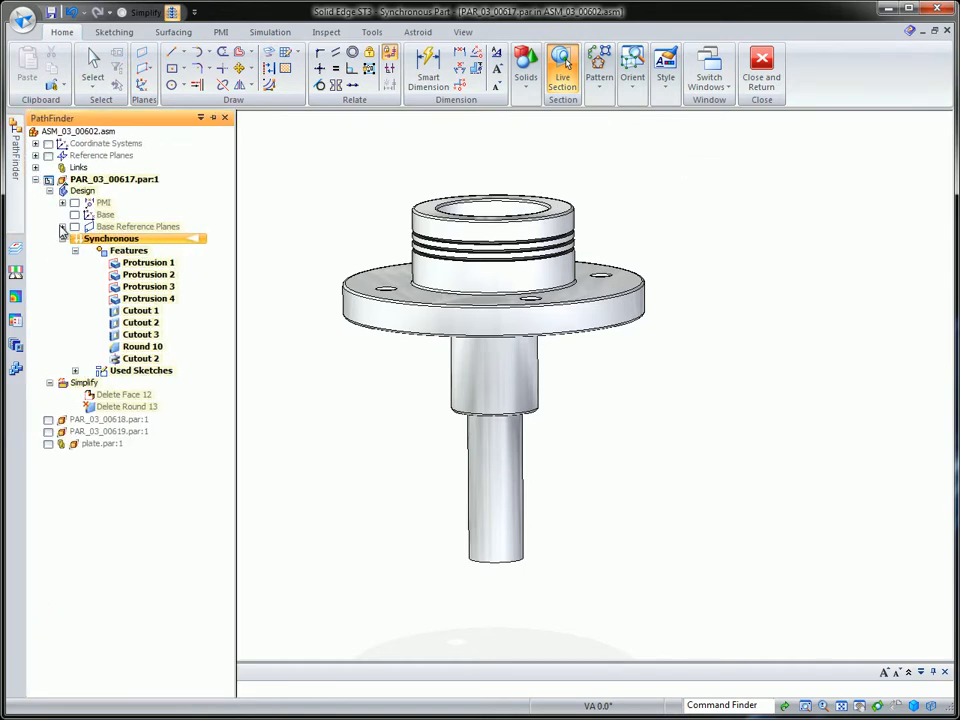
click(63, 228)
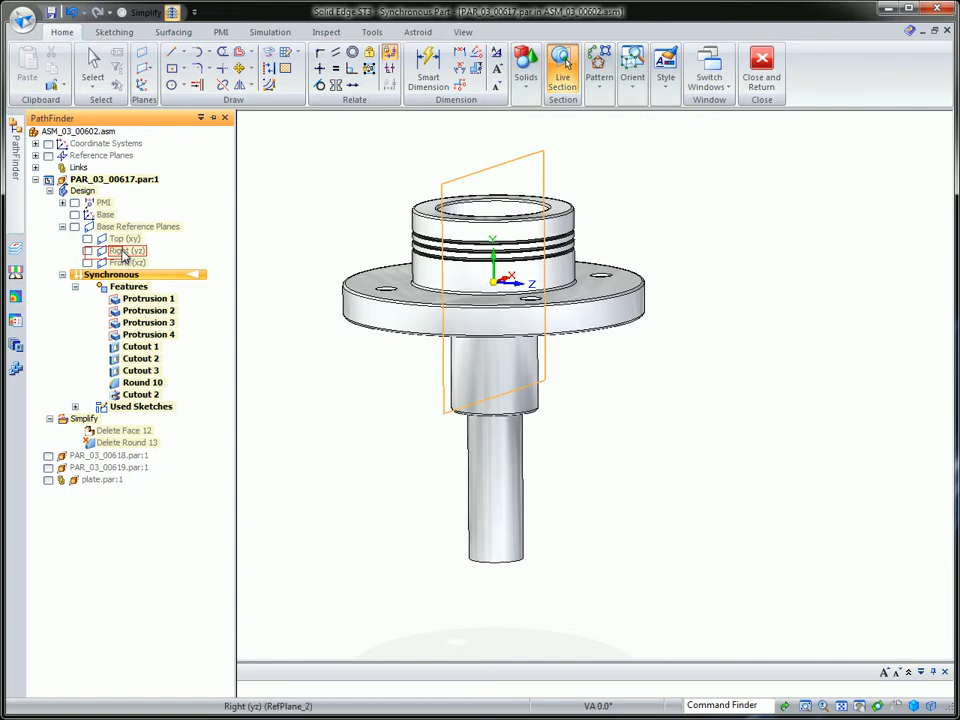
click(125, 250)
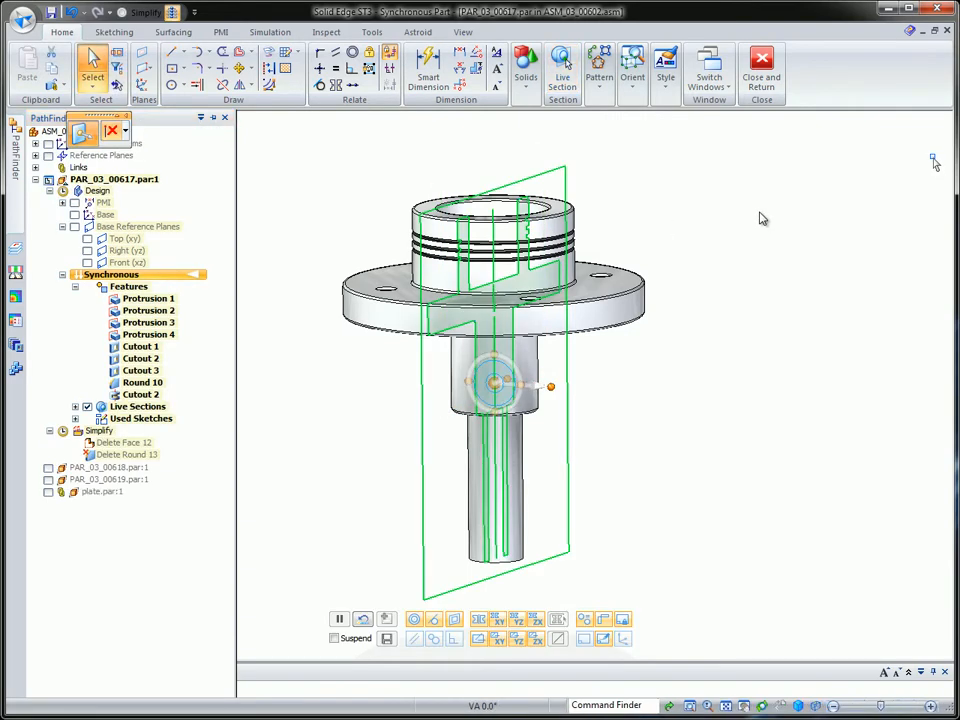
click(762, 219)
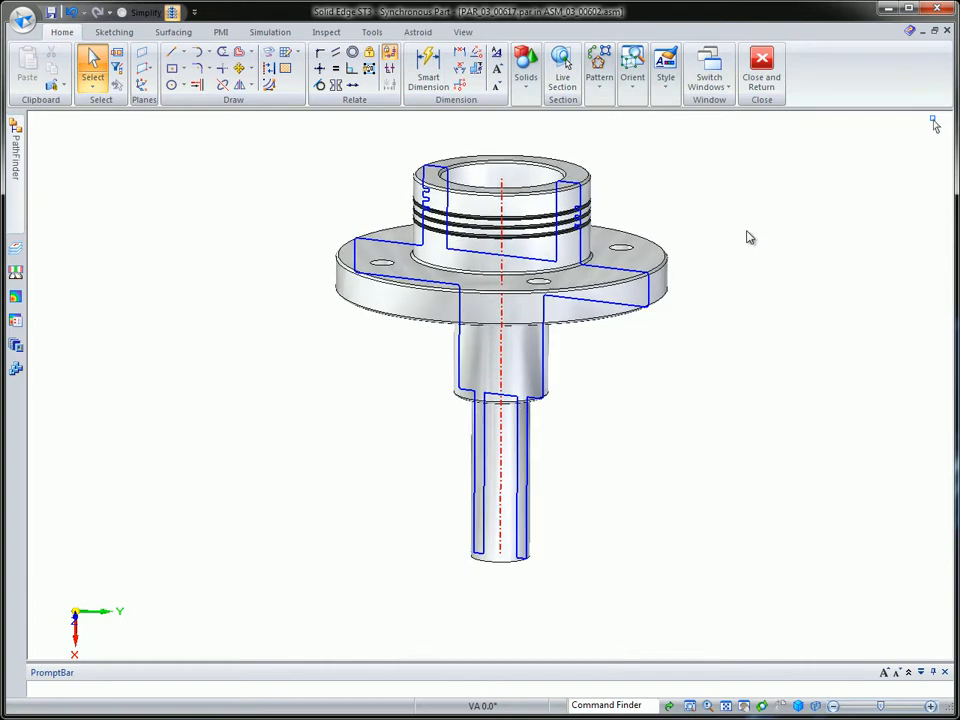
Set the diameter of the spindle's larger shaft cylinder, directly below the flange, to 60 mm
click(548, 386)
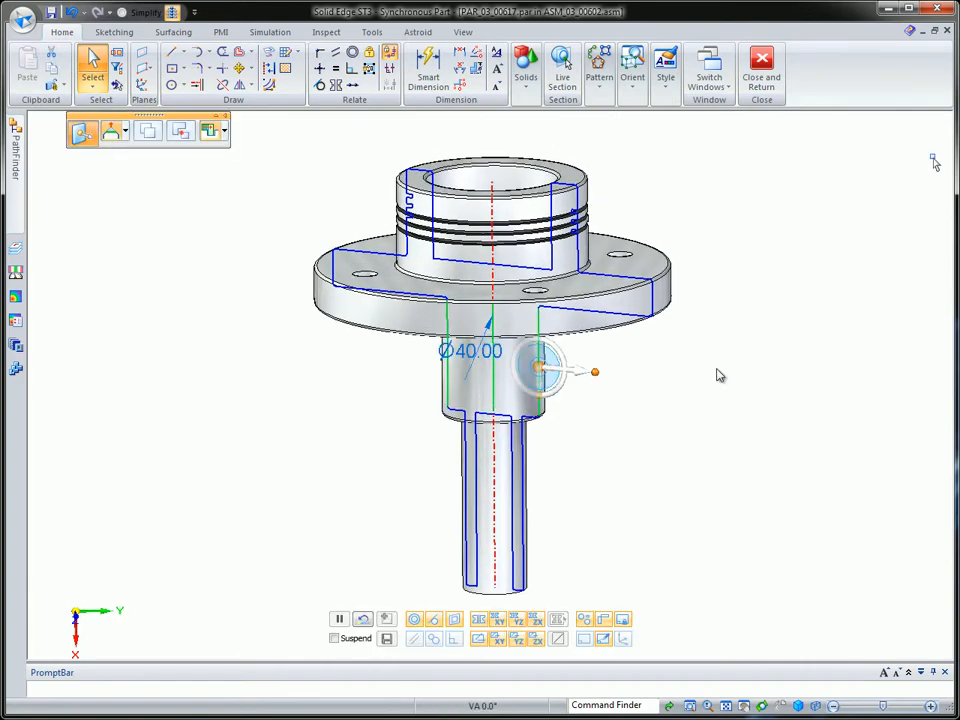
click(483, 355)
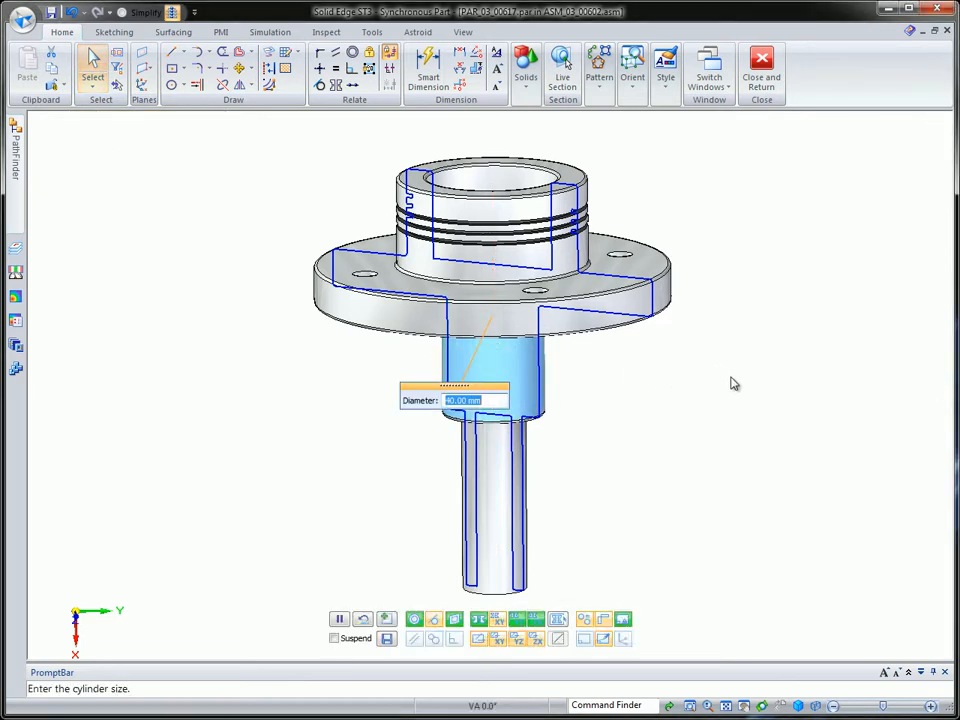
scroll(687, 390, down, 4)
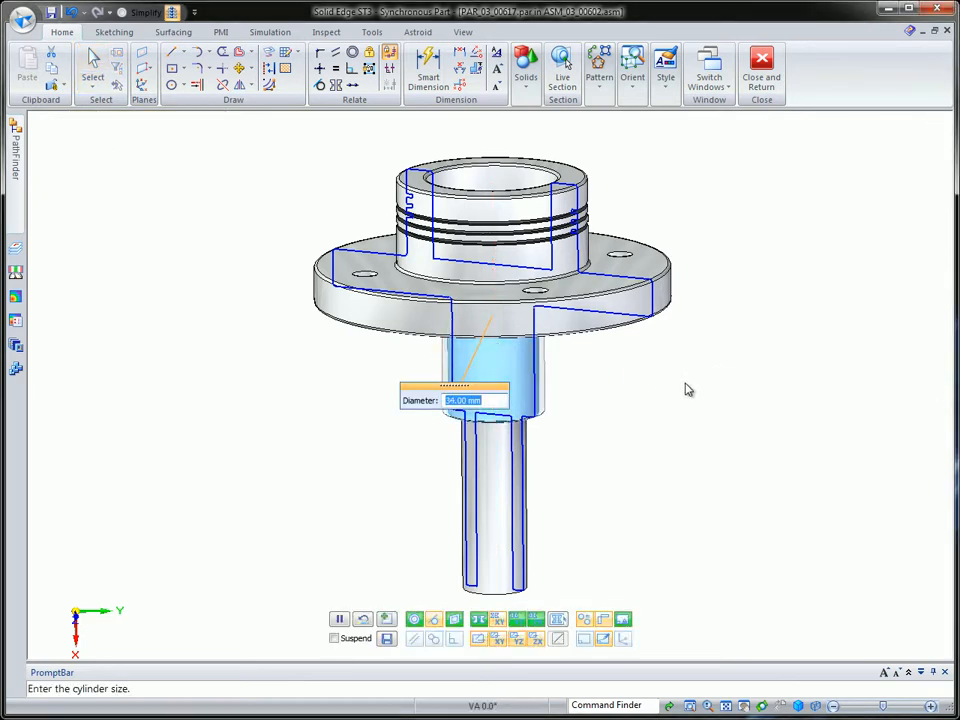
scroll(688, 390, up, 1)
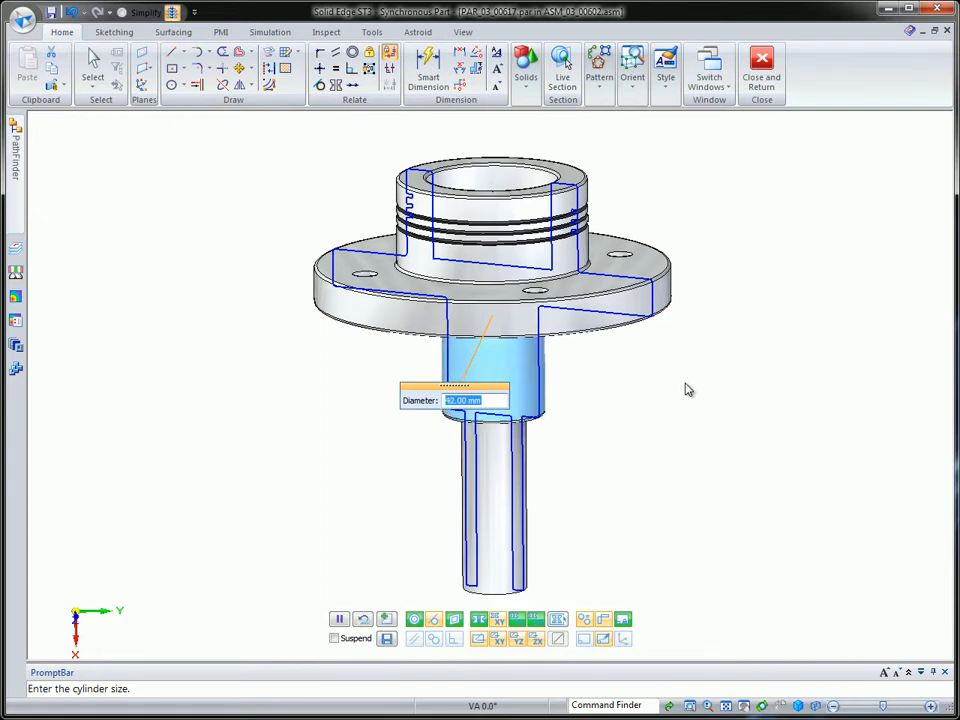
scroll(687, 390, up, 3)
text(60)
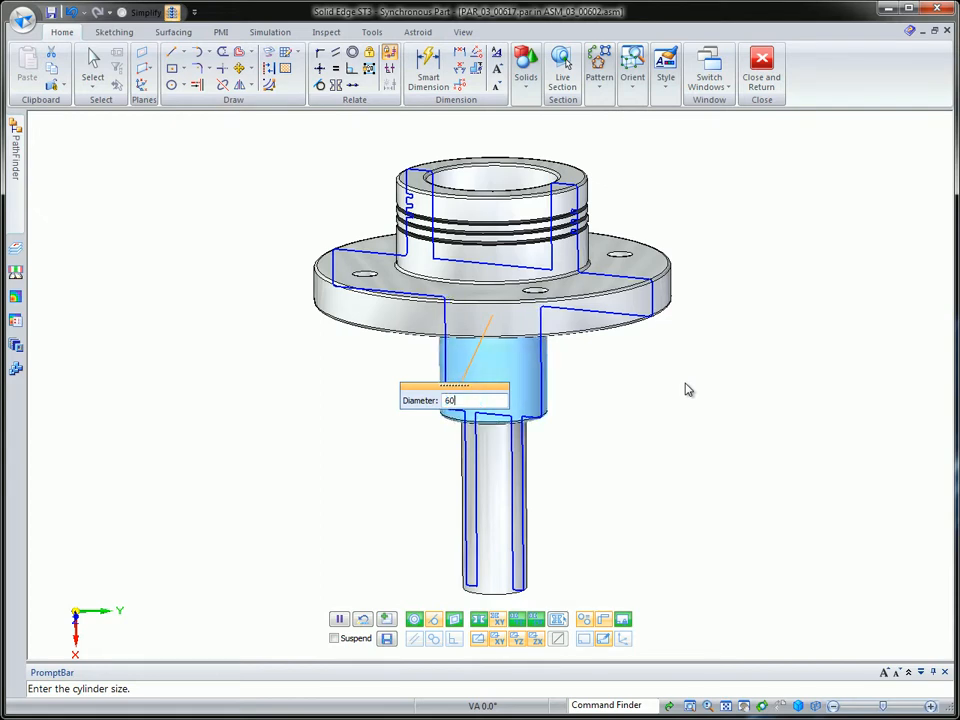
key(Return)
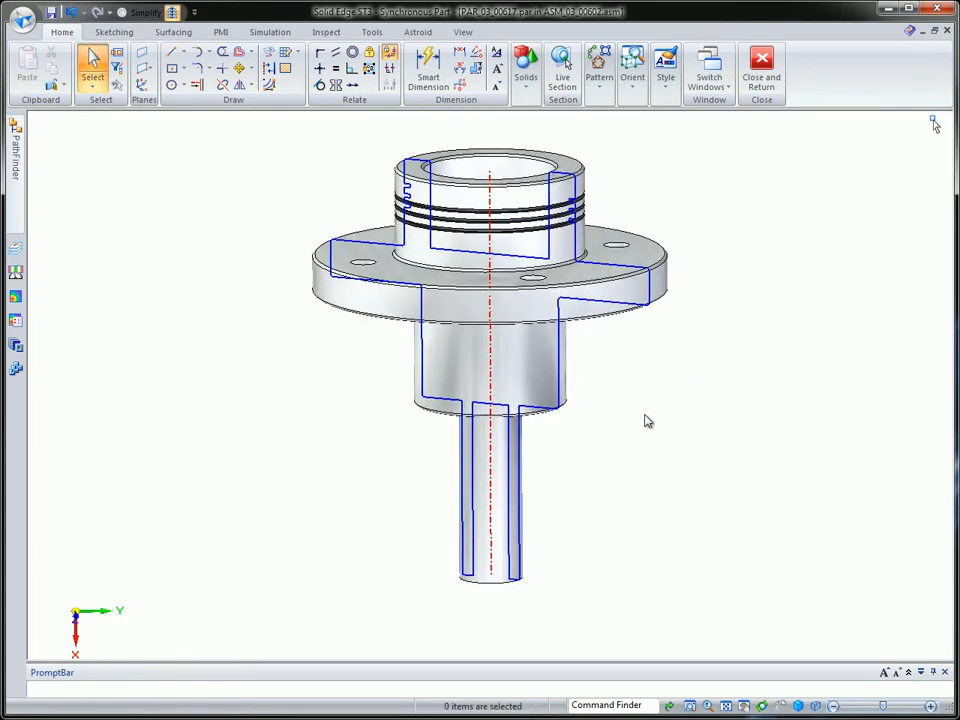
Lengthen the larger shaft cylinder by moving its lower end face 40 mm down, away from the flange
click(548, 402)
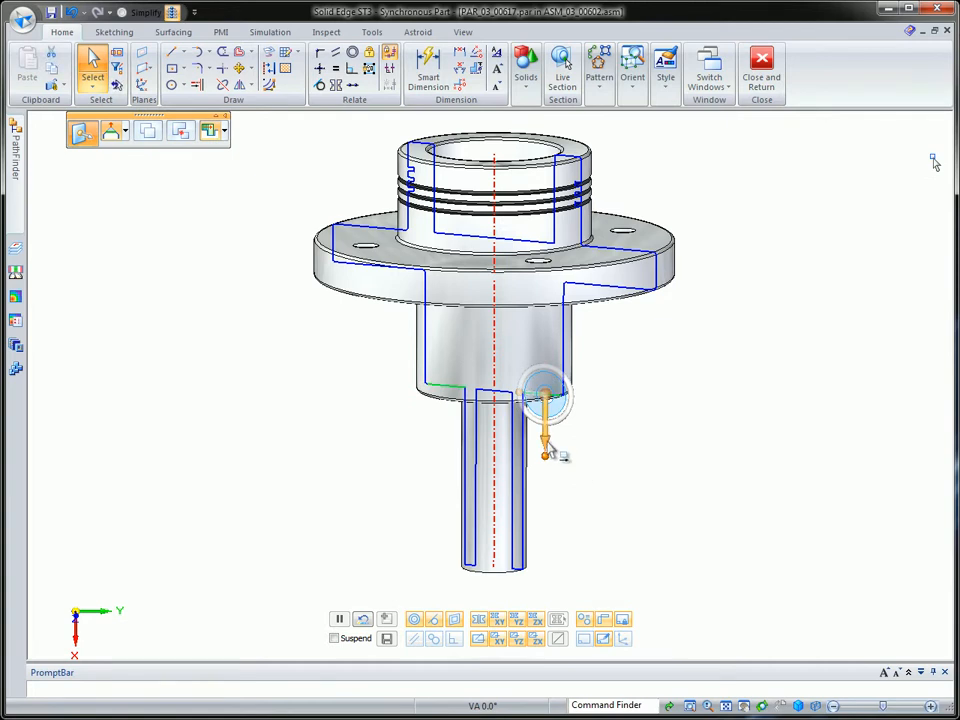
click(545, 455)
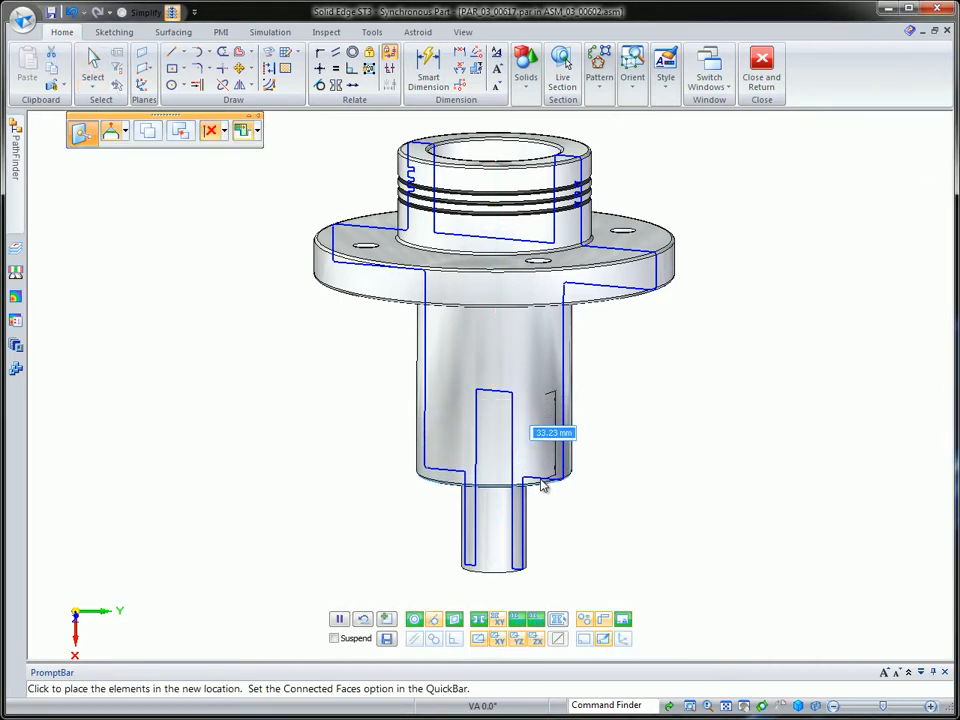
text(40)
key(Return)
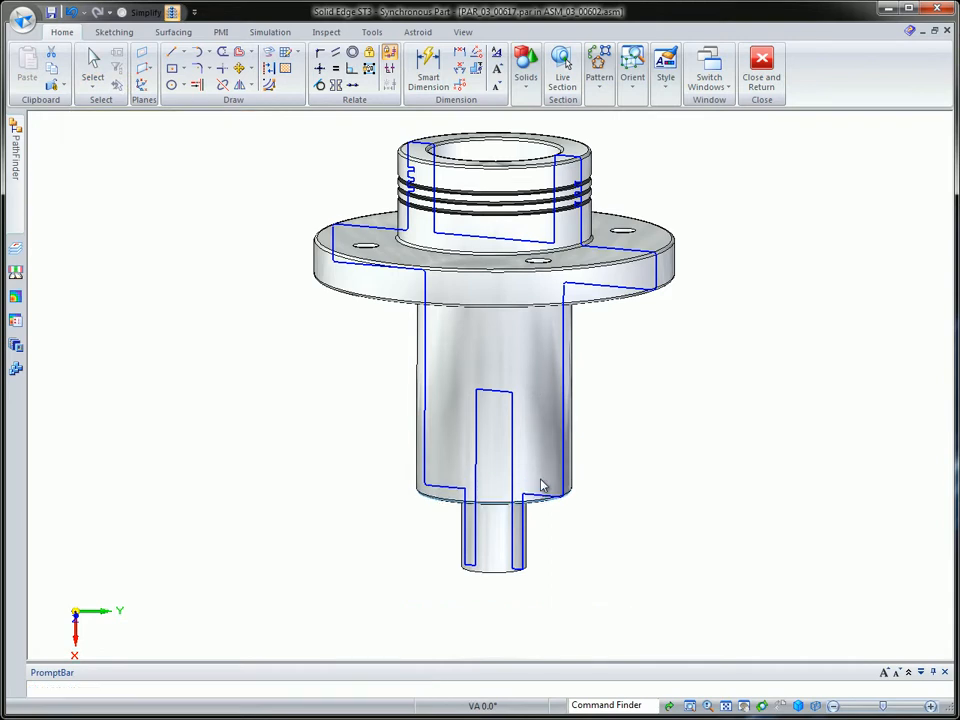
Set the diameter of the spindle's narrow lower shaft to 40 mm and return to the assembly
click(527, 538)
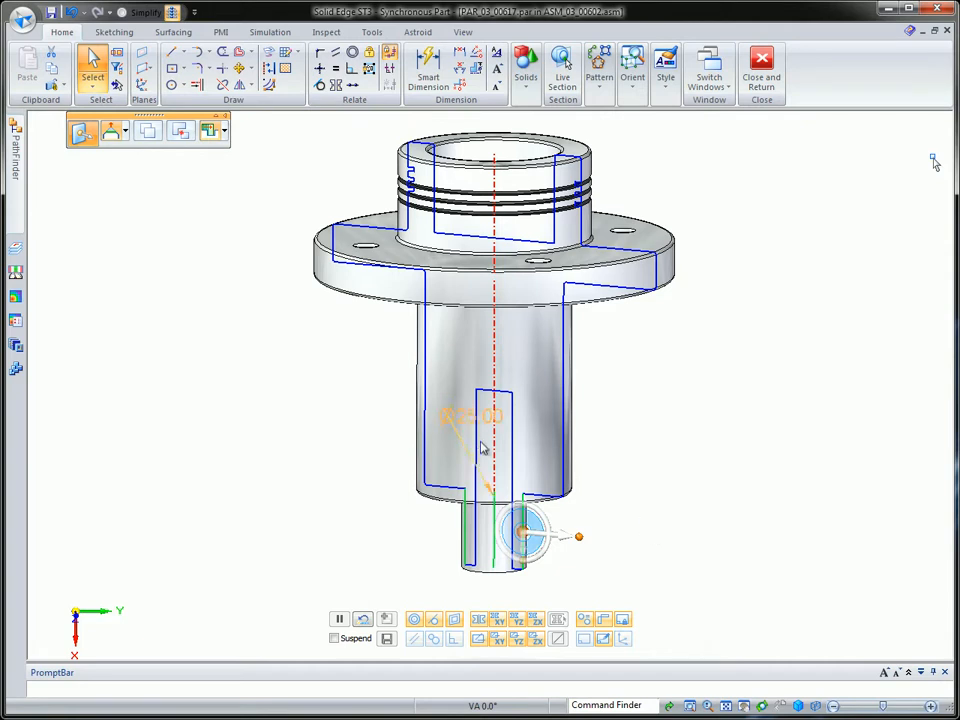
click(476, 428)
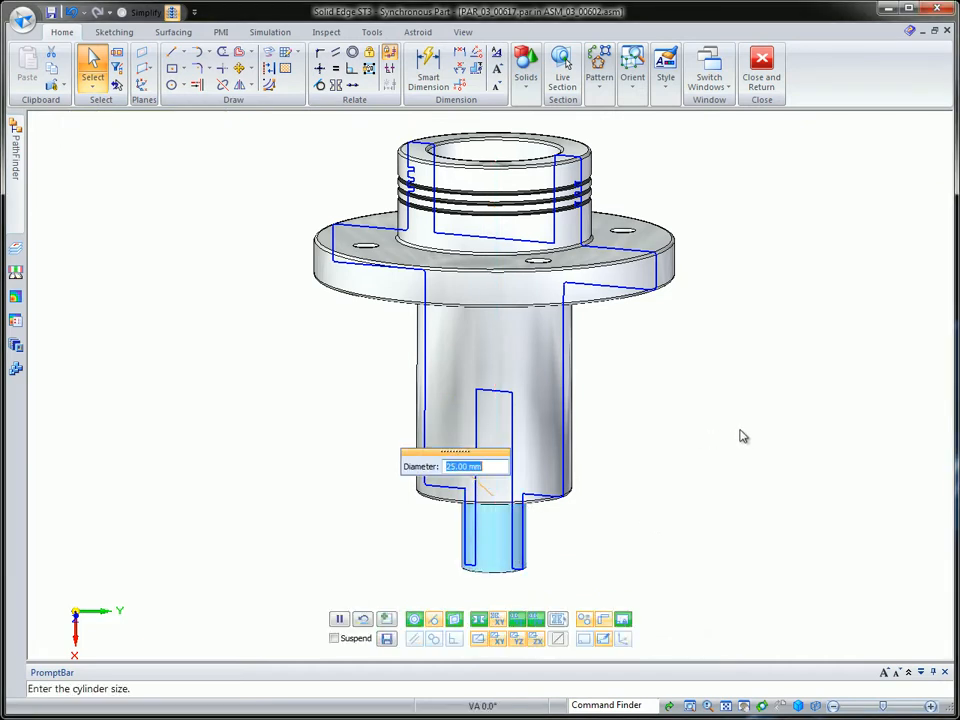
scroll(739, 430, up, 5)
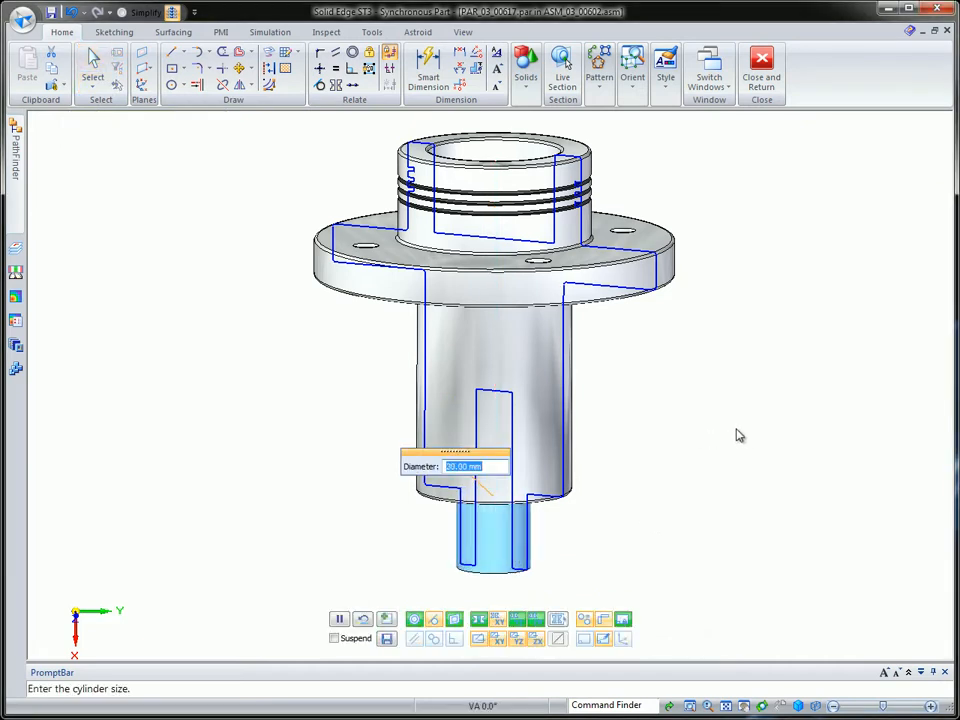
text(40)
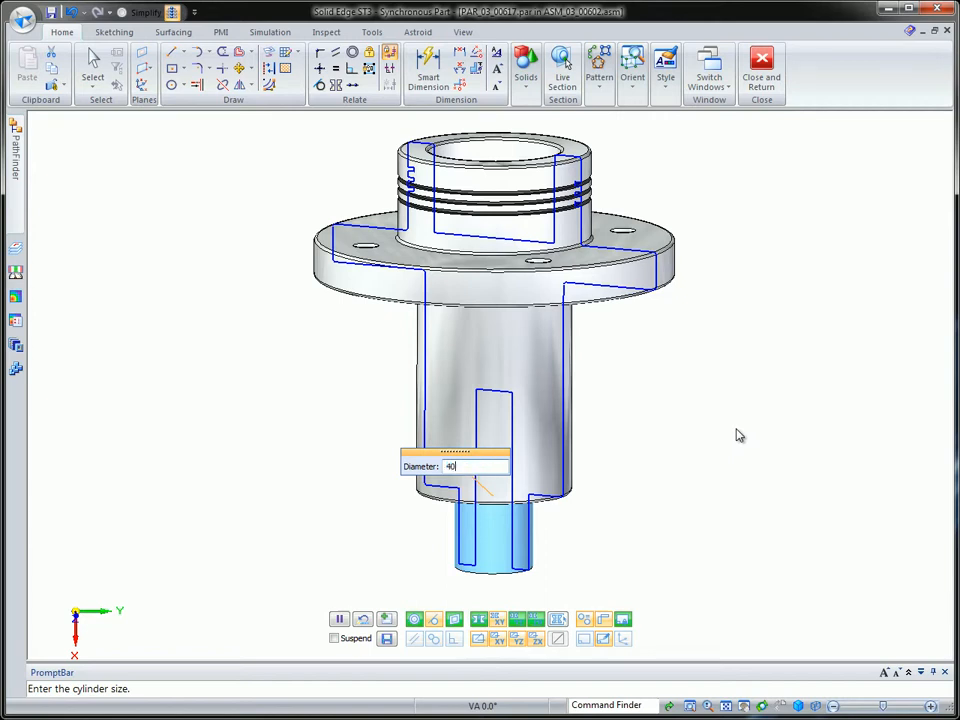
key(Return)
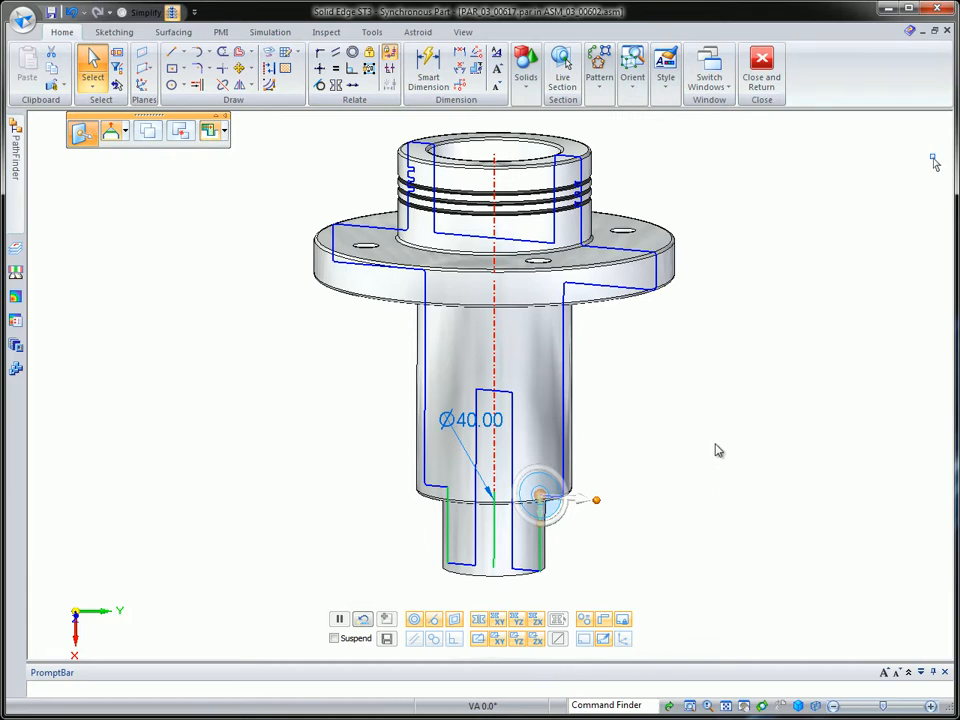
key(Escape)
scroll(738, 451, down, 2)
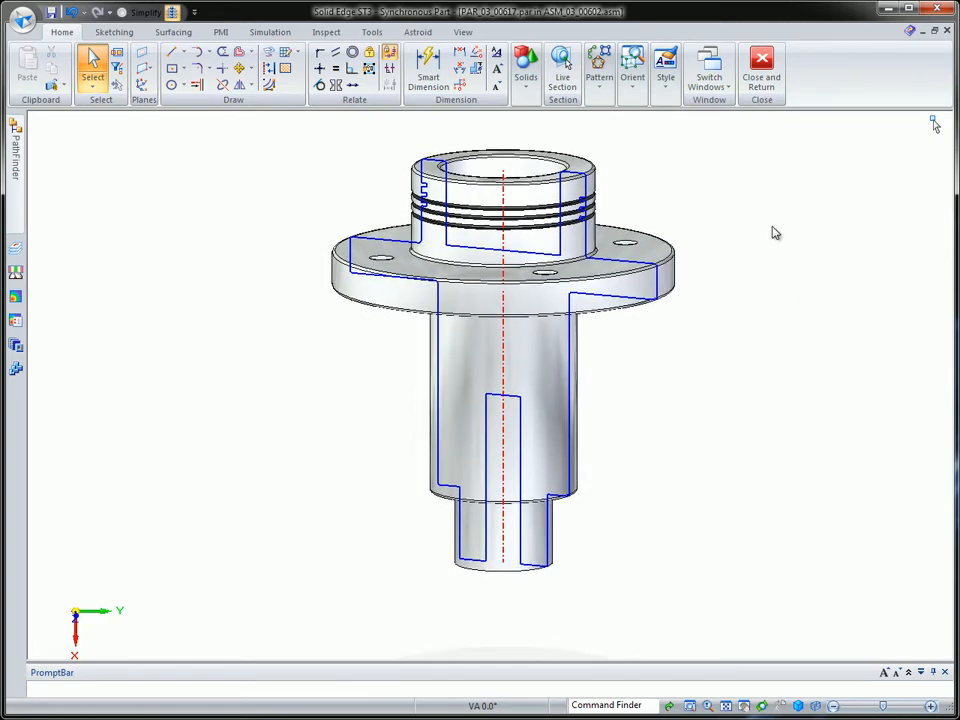
click(763, 78)
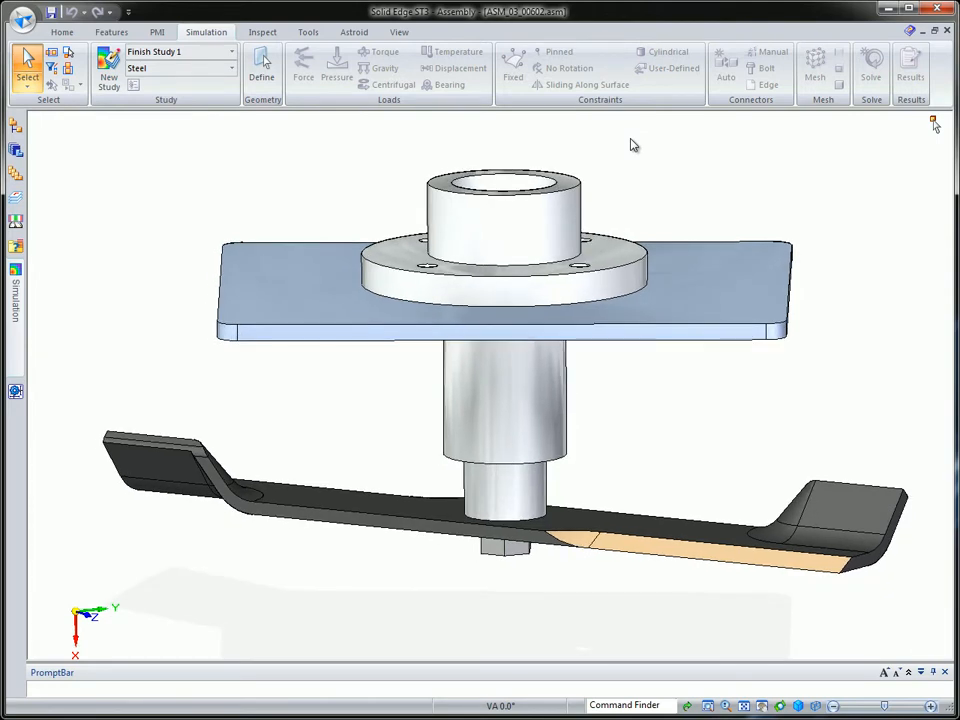
Switch the displayed study to Finish Study 2 and open its simulation results
mouse_move(17, 312)
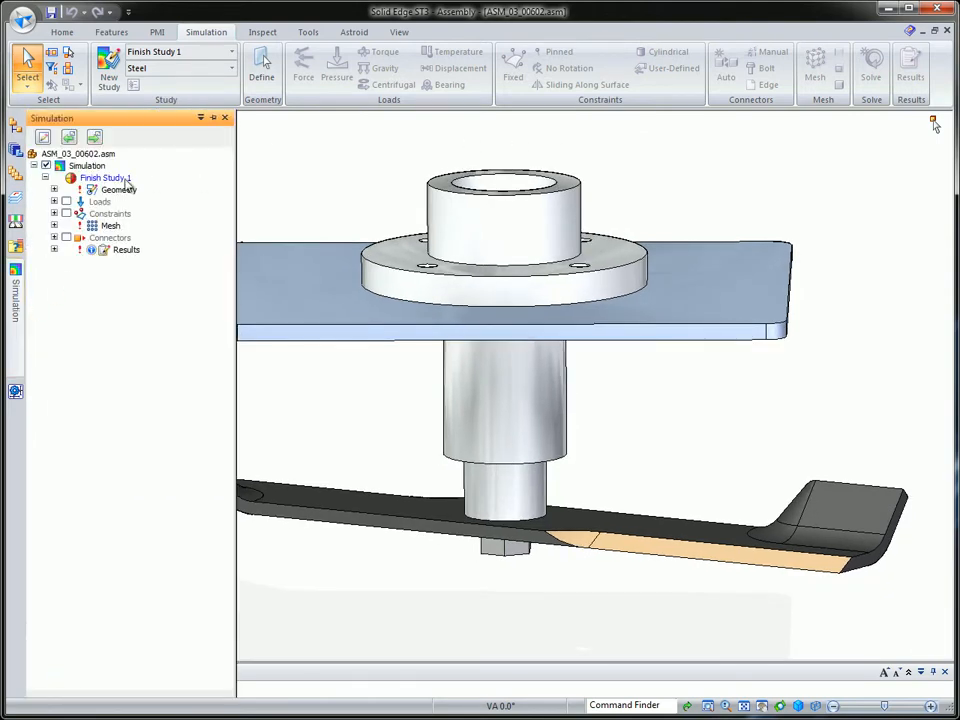
click(95, 137)
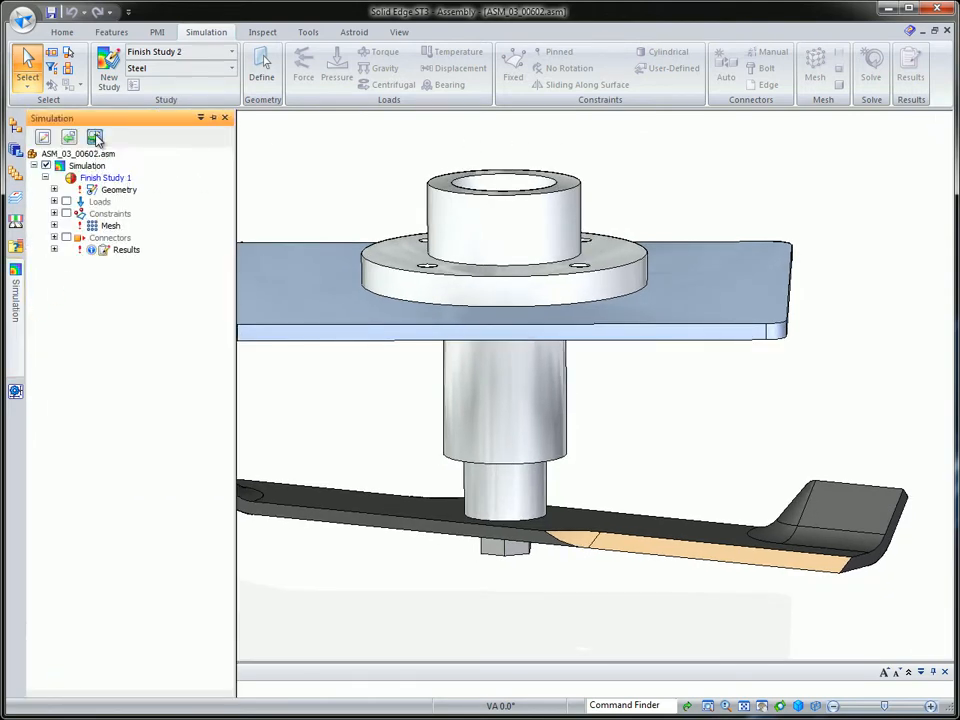
right_click(124, 257)
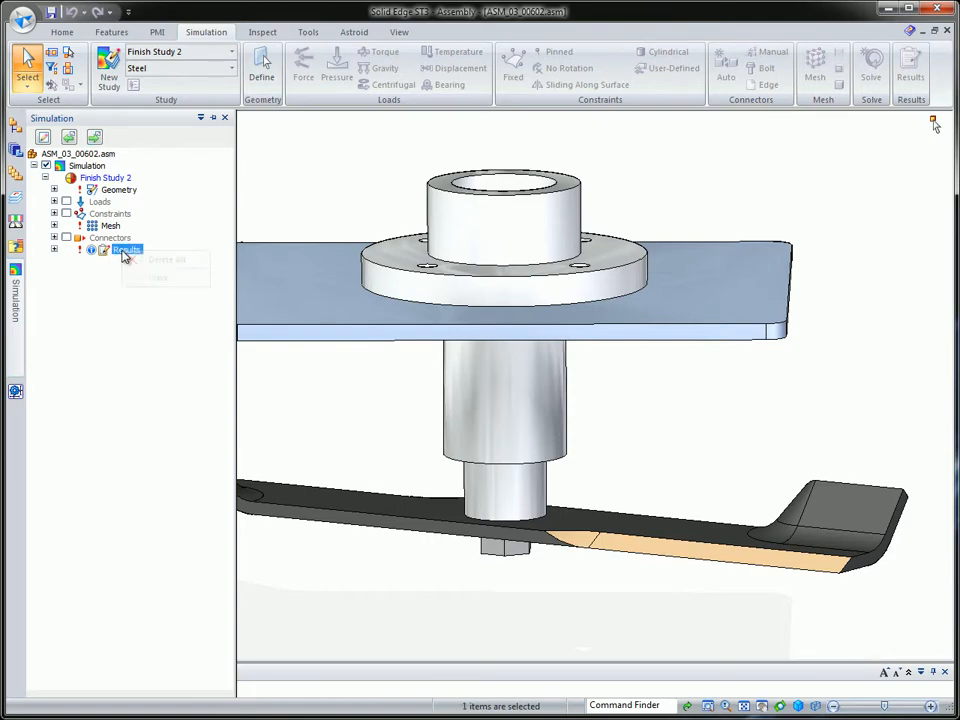
click(152, 279)
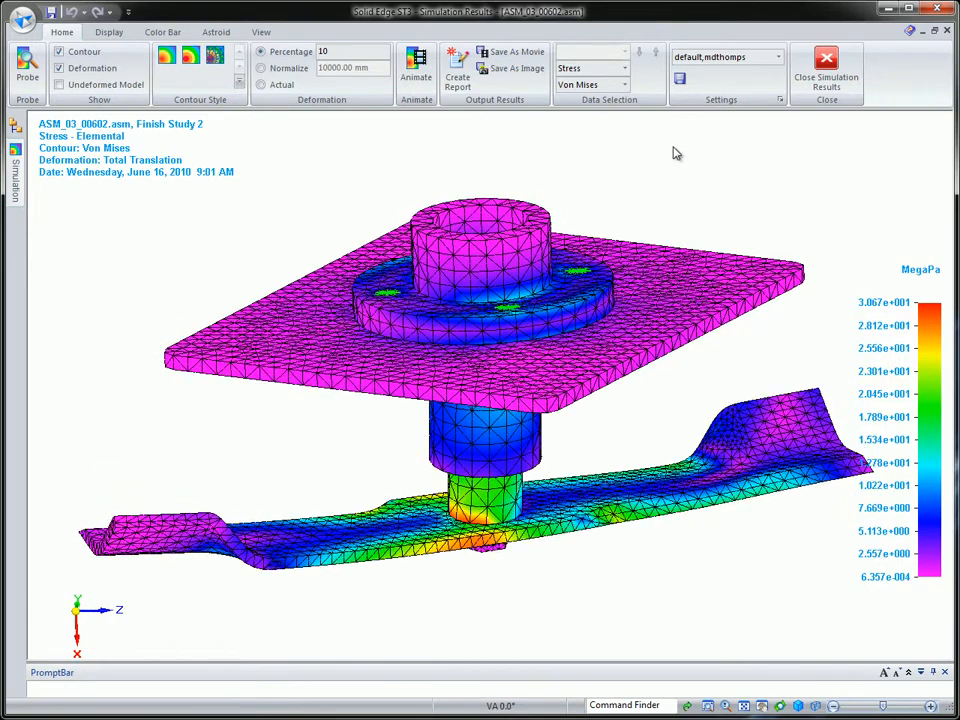
Animate the Von Mises stress and deformation, and create a simulation report in Word 2007 (.docx) format
click(416, 66)
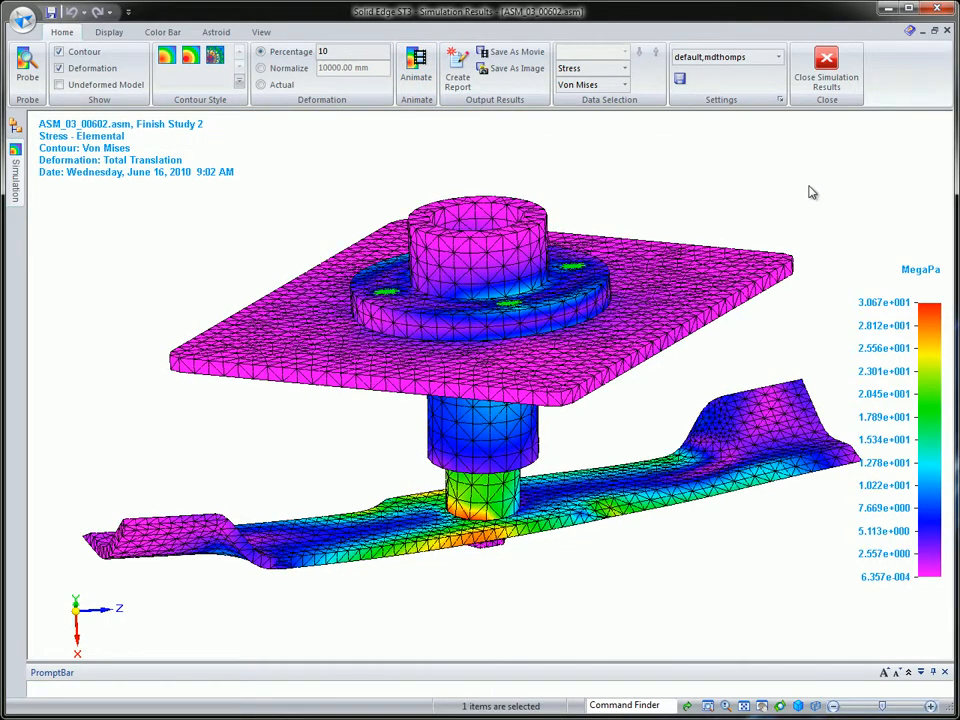
middle_drag(812, 192, 796, 185)
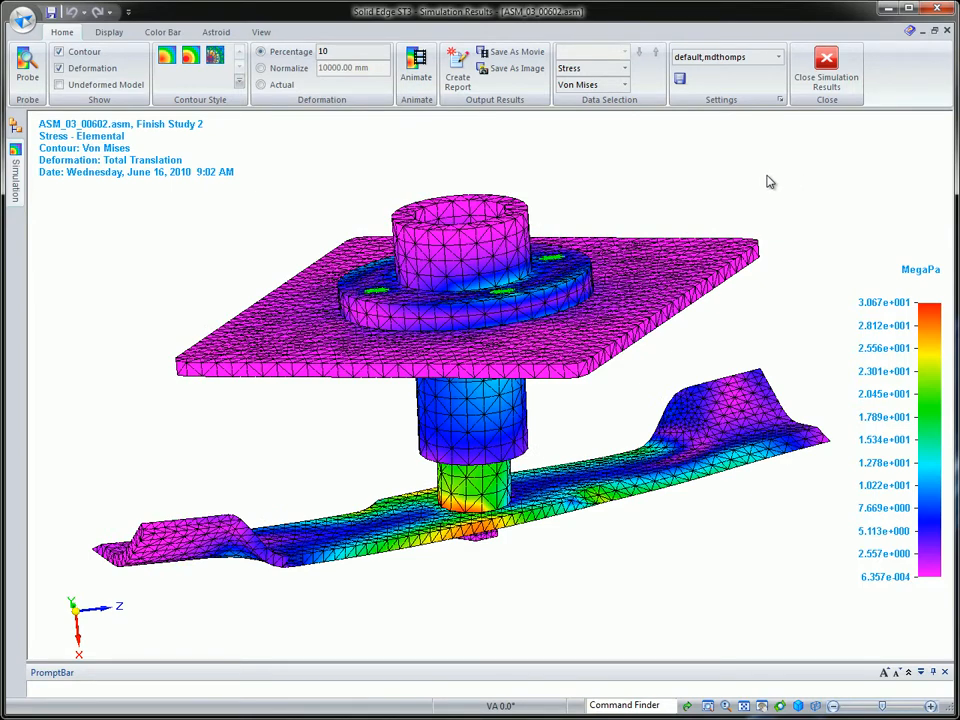
click(459, 80)
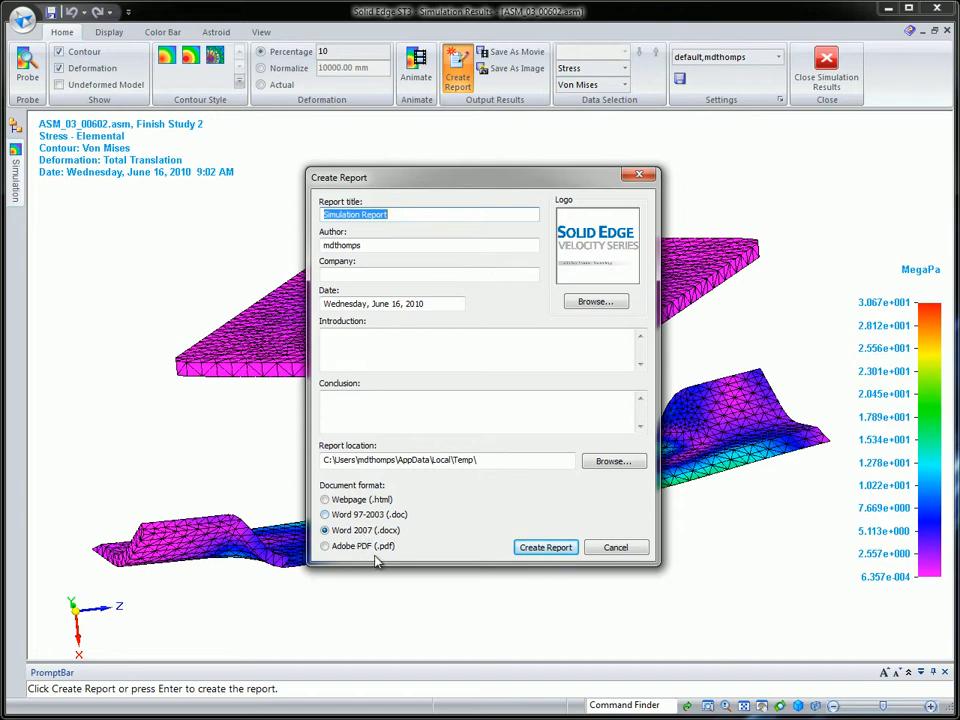
click(550, 548)
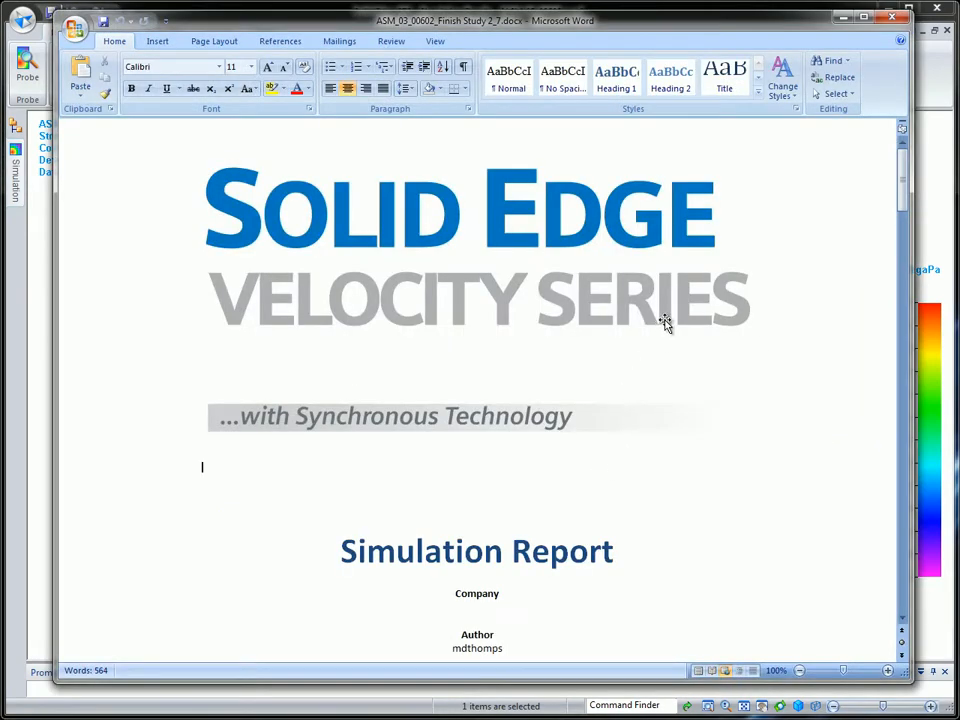
Review the report's displacement, stress, mesh, material and load sections, and close both the report and the simulation results
scroll(775, 305, down, 12)
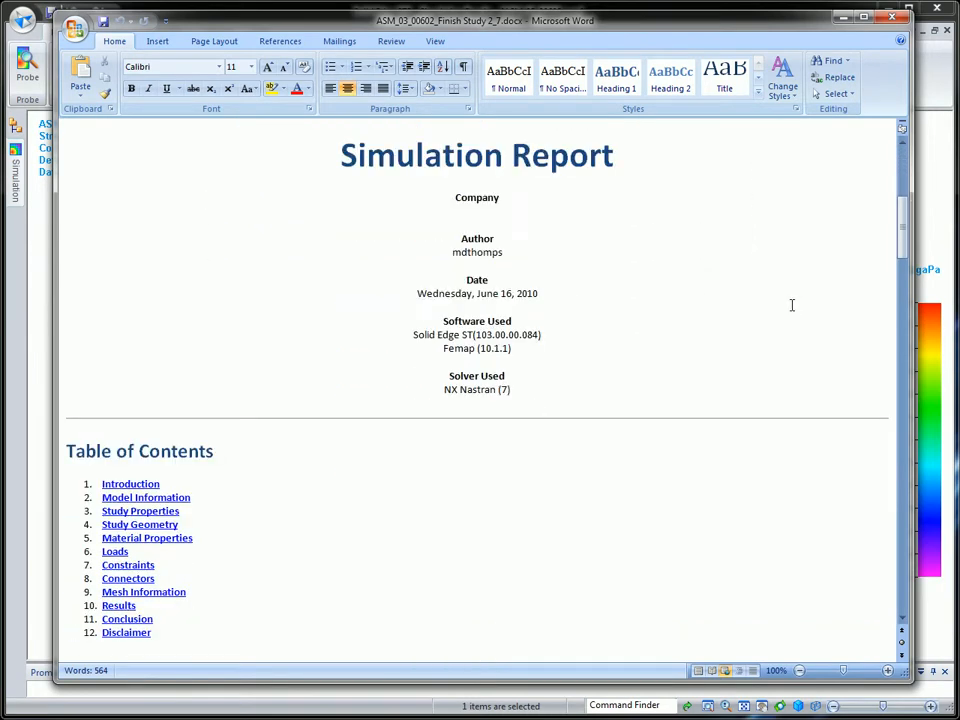
scroll(790, 307, up, 2)
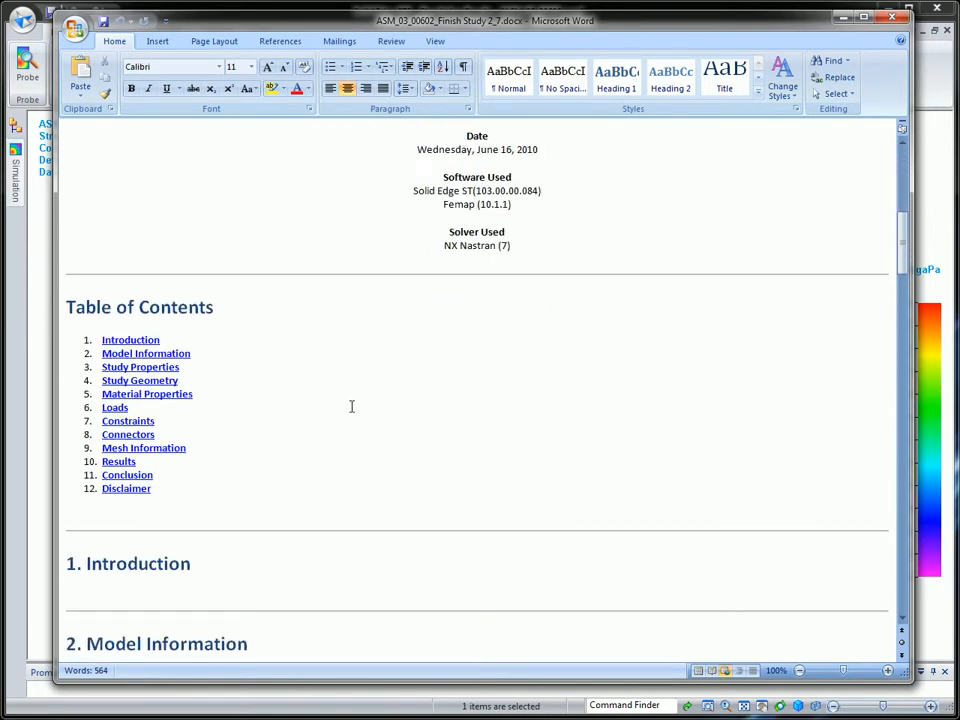
ctrl+click(118, 461)
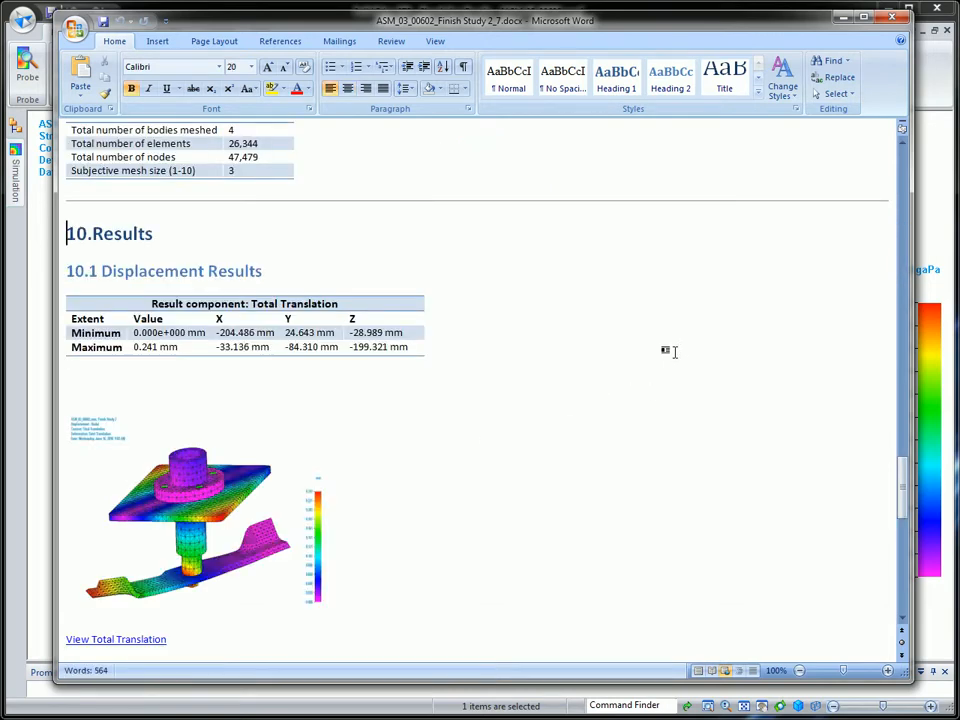
scroll(676, 351, down, 3)
scroll(672, 354, down, 3)
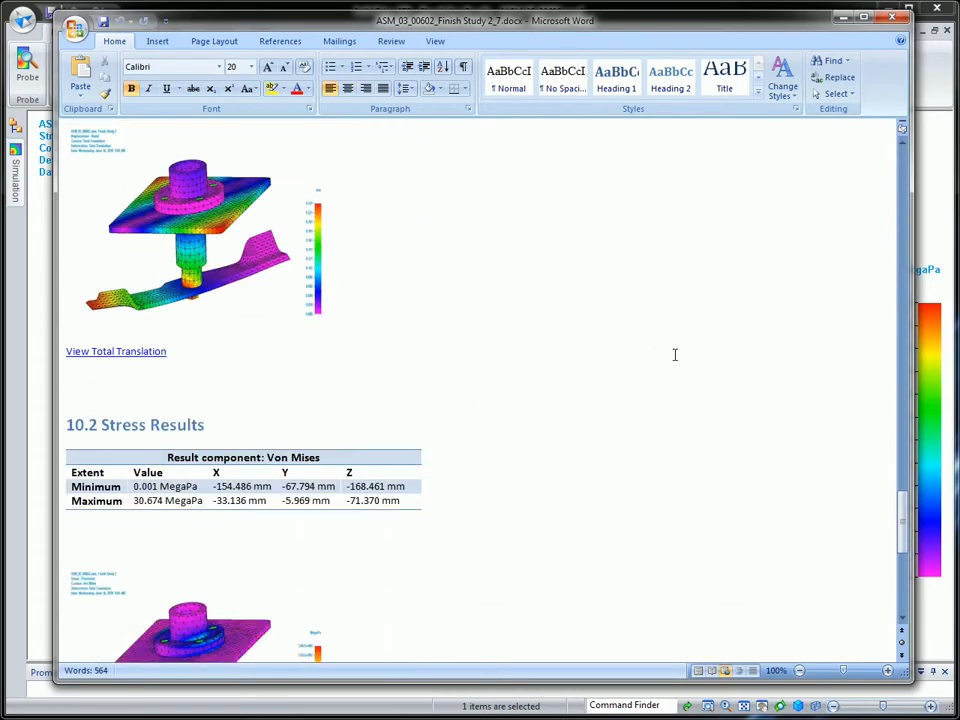
scroll(674, 352, up, 3)
scroll(673, 347, down, 10)
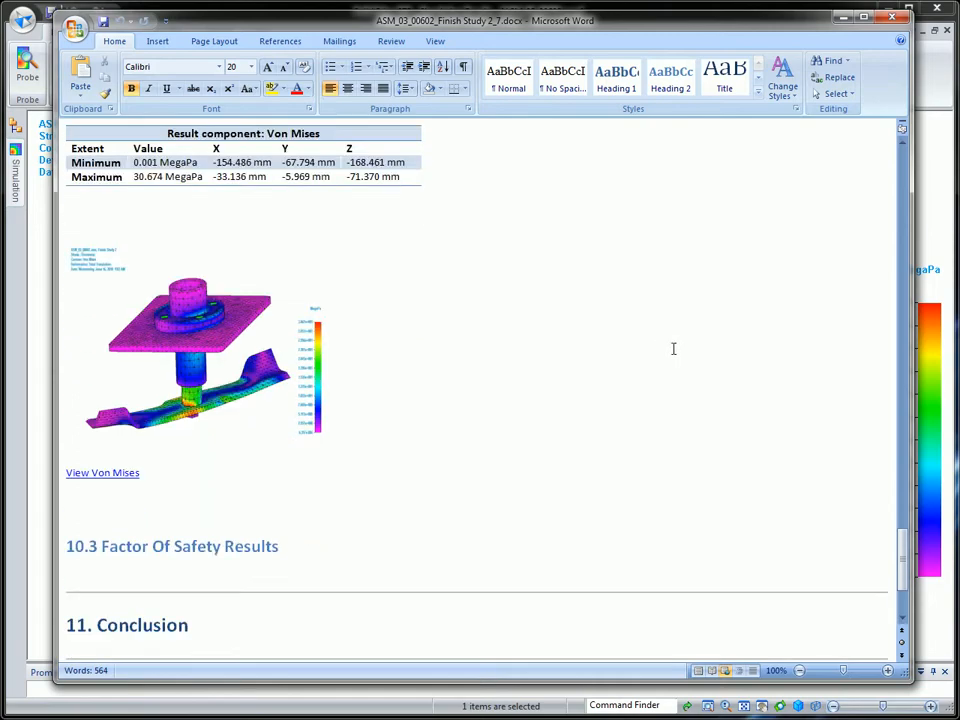
scroll(673, 349, up, 3)
scroll(672, 347, up, 17)
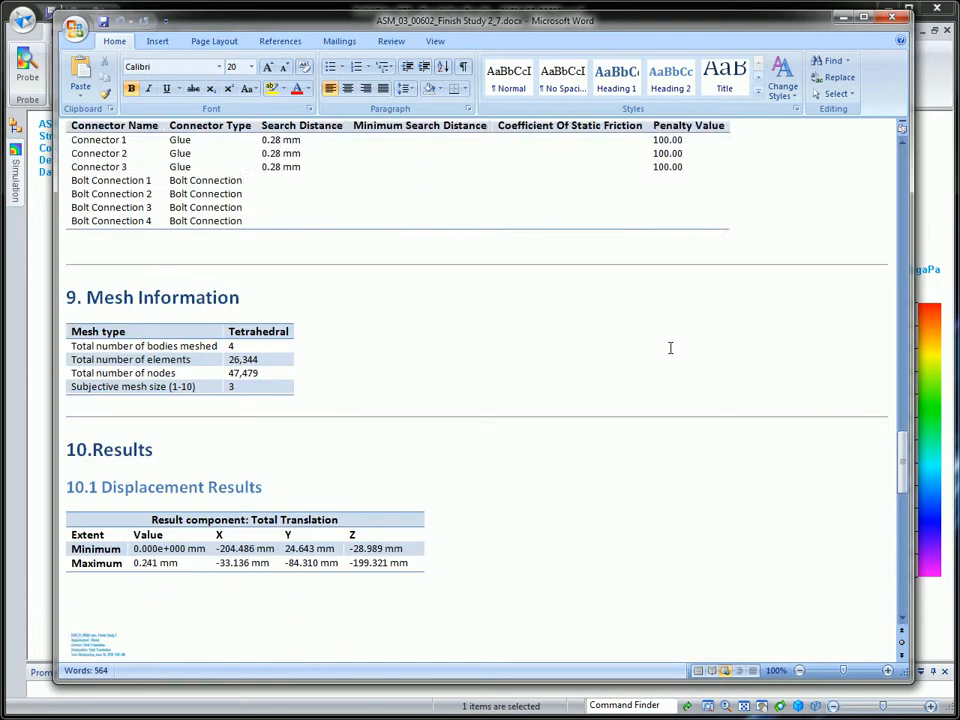
scroll(670, 344, up, 16)
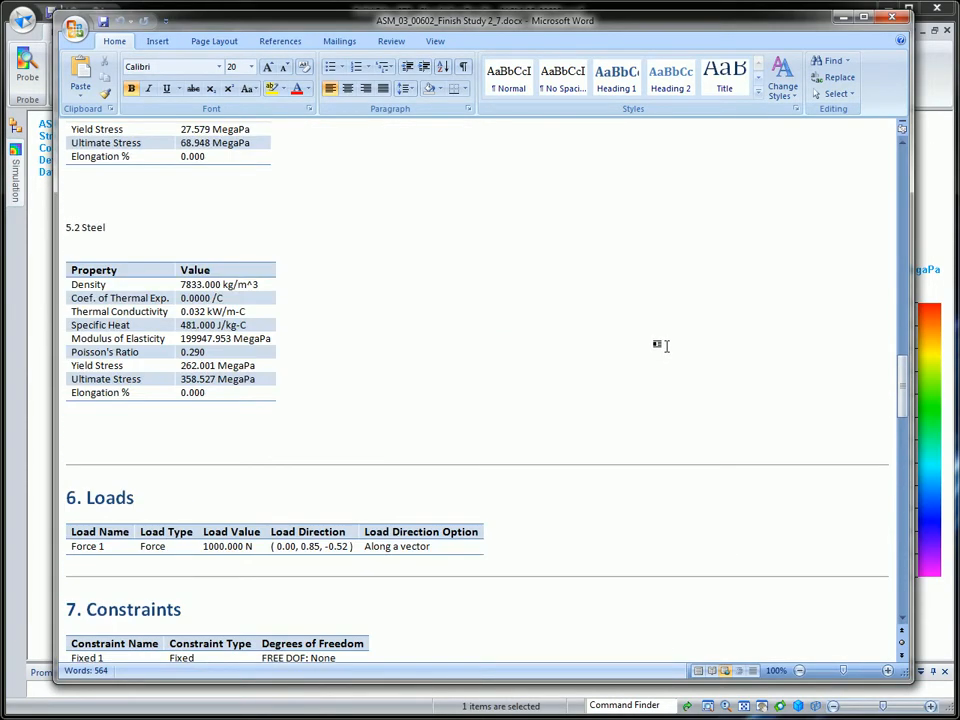
click(895, 18)
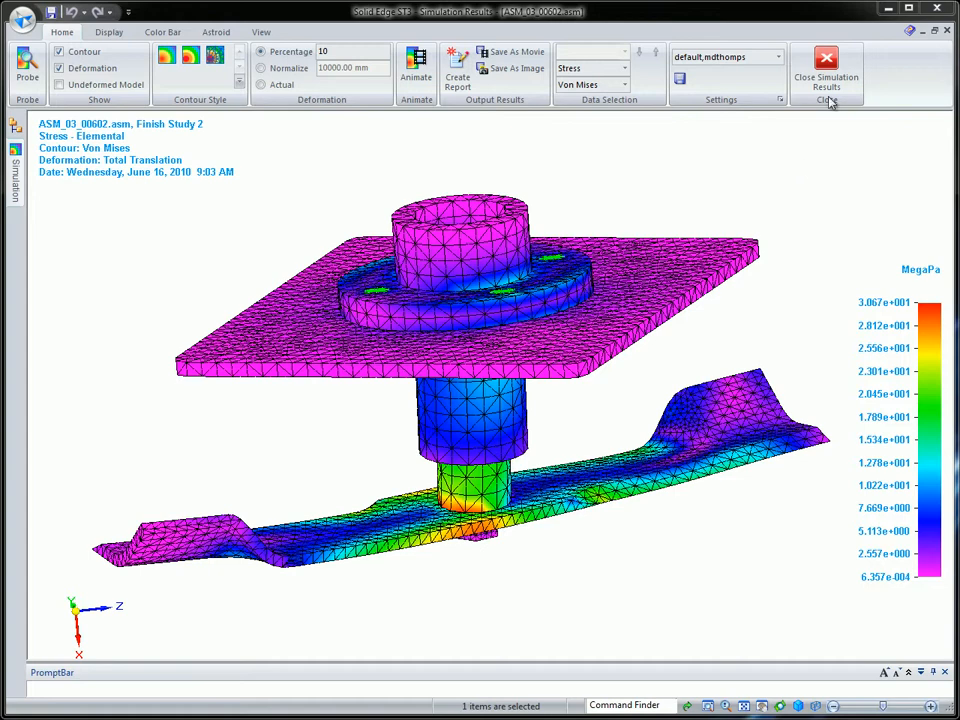
click(842, 63)
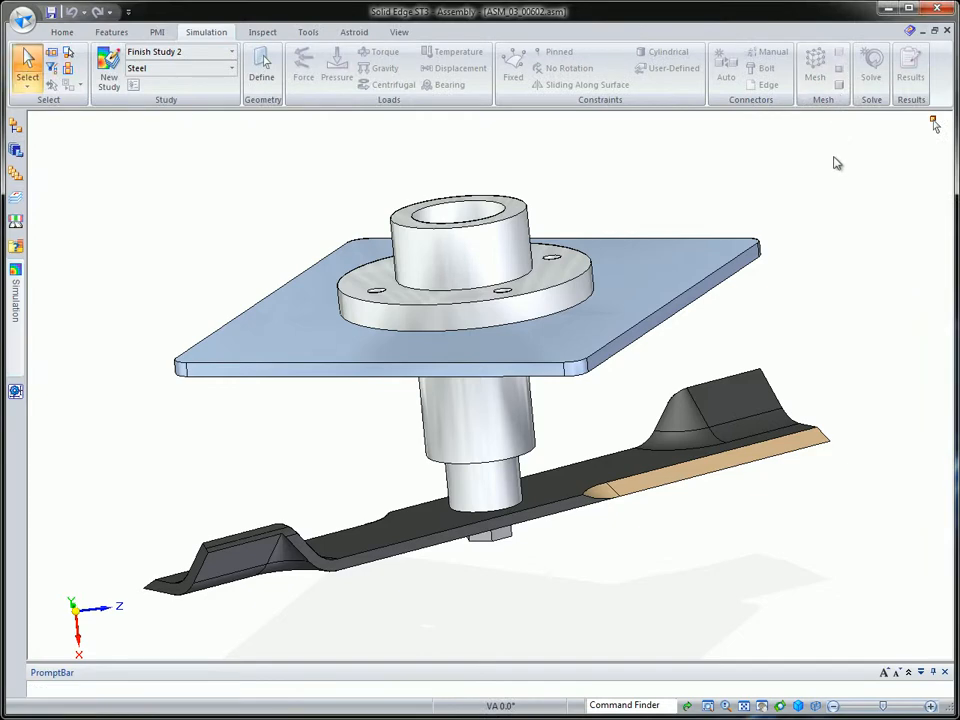